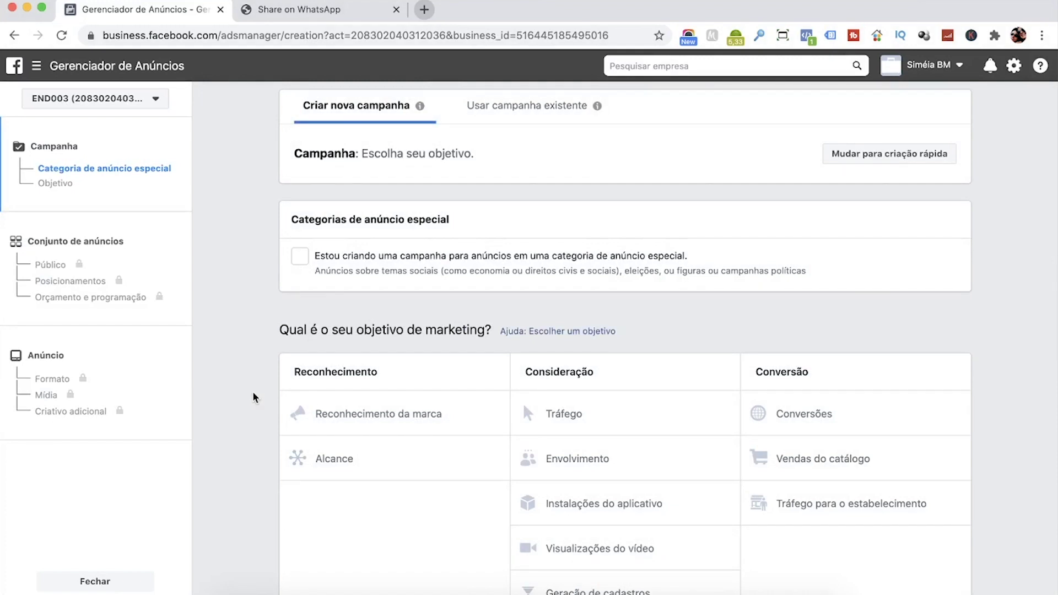
Choose Tráfego as the marketing objective and name the campaign "Tráfego - Curso Funil de Vendas"
scroll(673, 324, "down", 2)
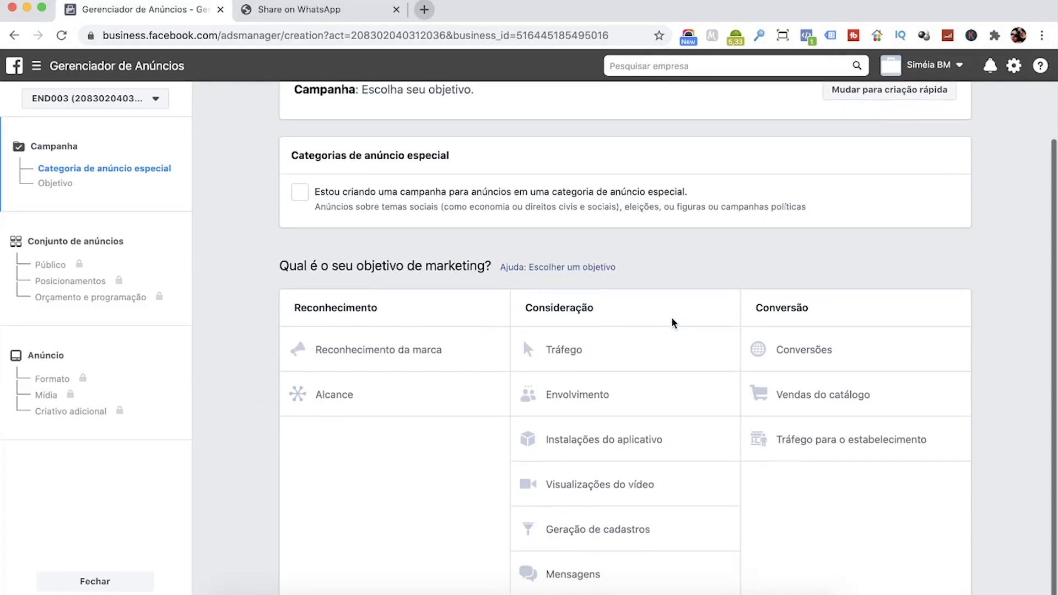
left_click(570, 350)
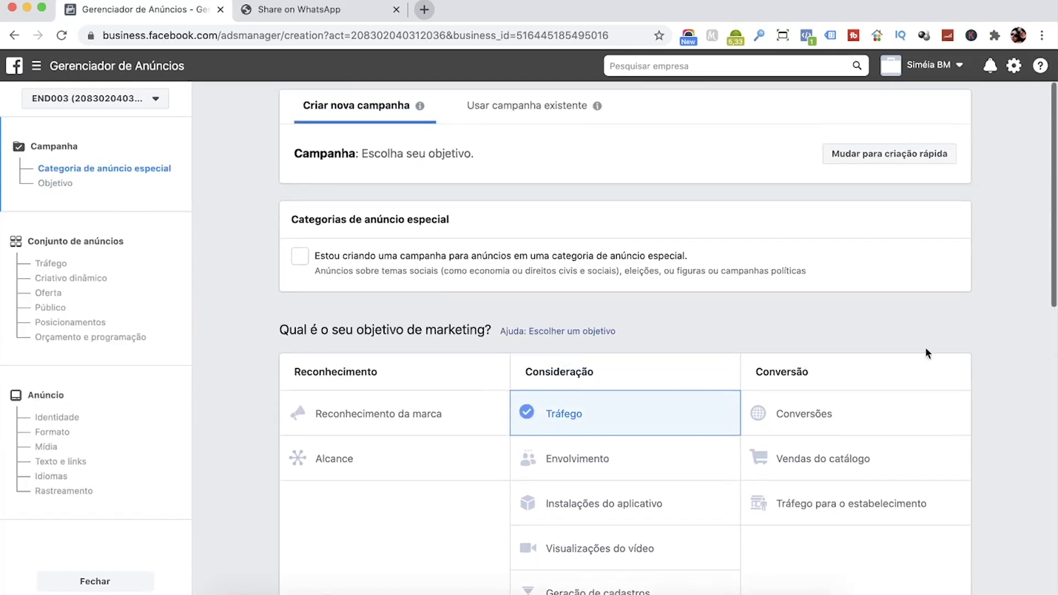
scroll(997, 392, "down", 2)
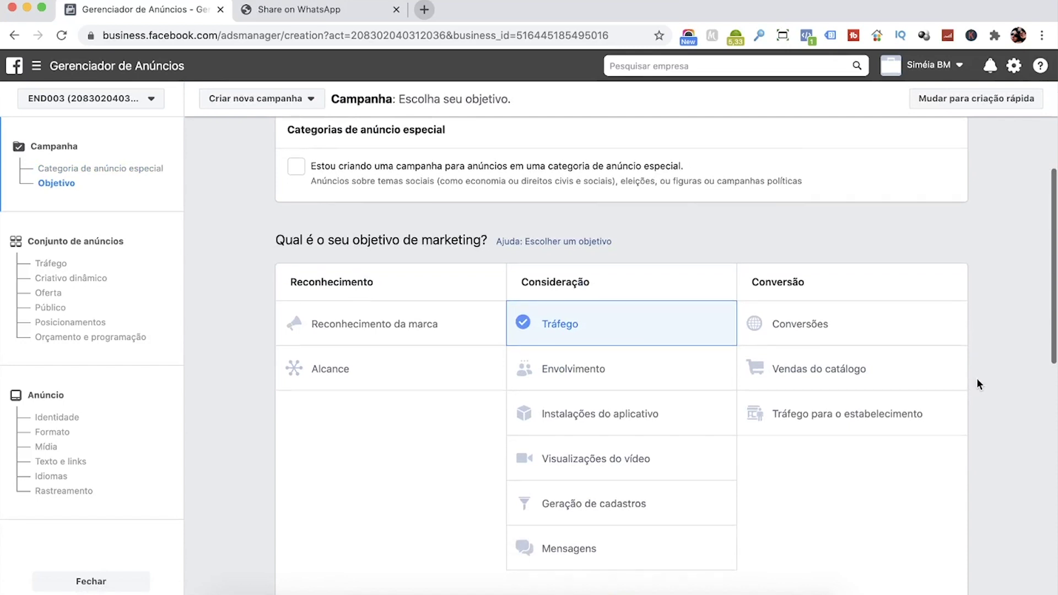
scroll(976, 378, "down", 8)
scroll(977, 378, "down", 2)
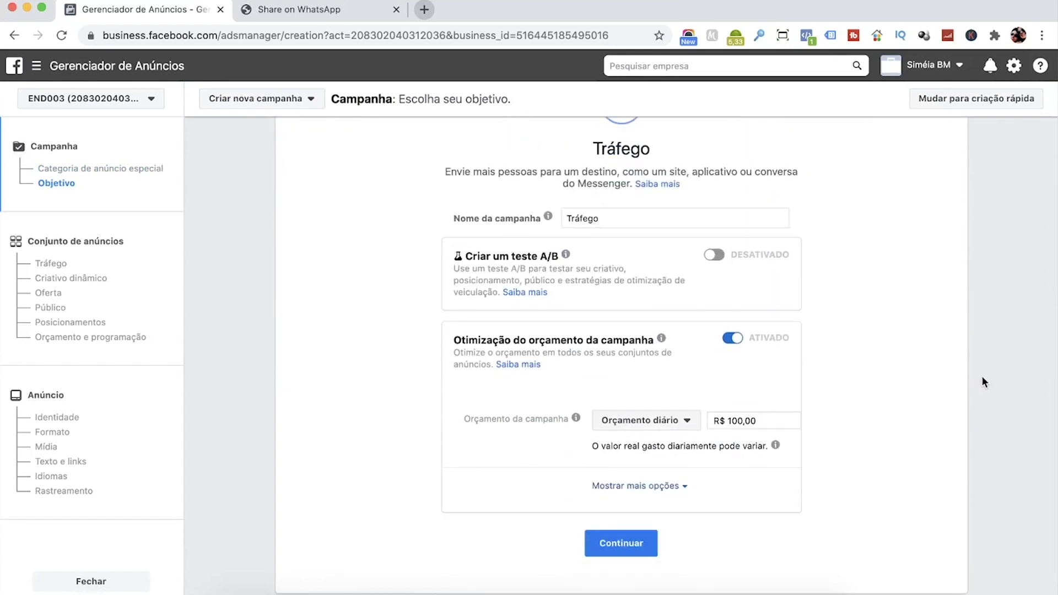
scroll(976, 376, "up", 1)
left_click(630, 270)
type("- Curs")
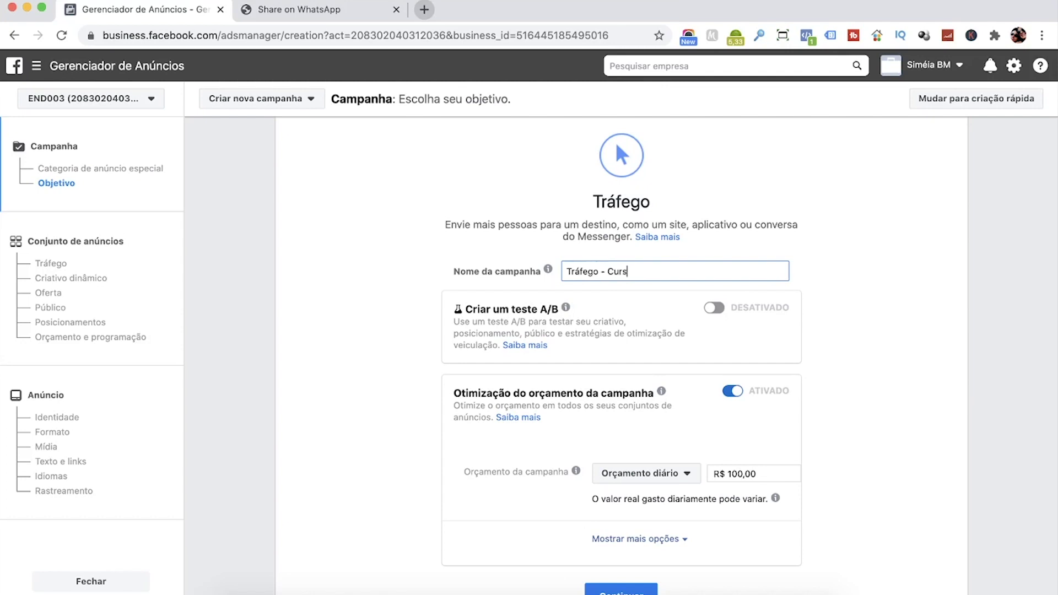
type("o Funil de Vendas")
left_click(886, 296)
Set the campaign's daily budget to R$ 500,00 and continue to the ad set settings
scroll(886, 295, "down", 2)
scroll(883, 296, "up", 1)
left_click(731, 379)
key("BackSpace")
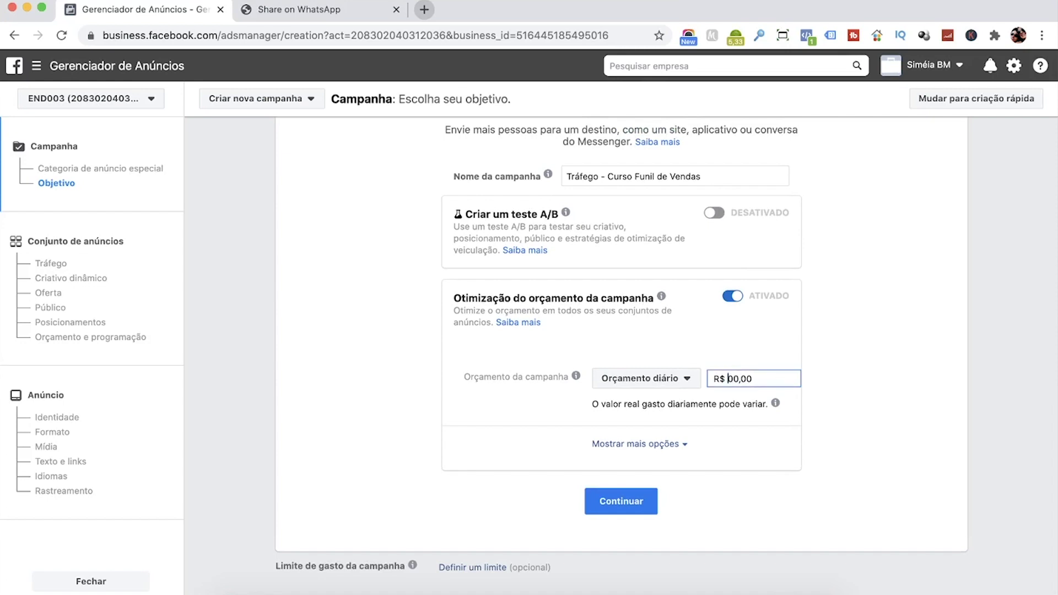
type("5")
left_click(934, 379)
left_click(692, 380)
left_click(864, 359)
left_click(621, 501)
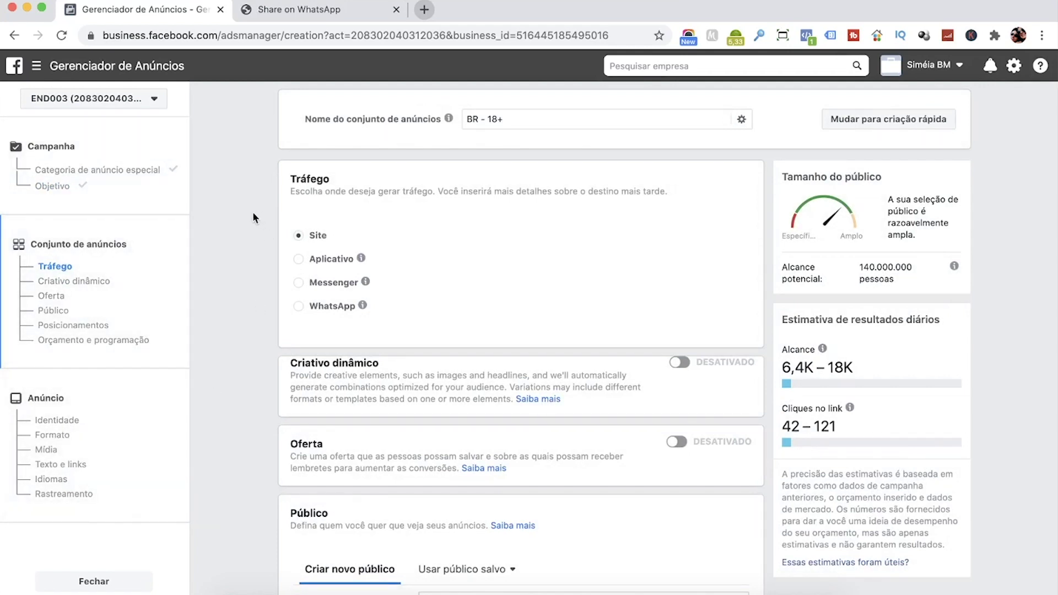
triple_click(546, 117)
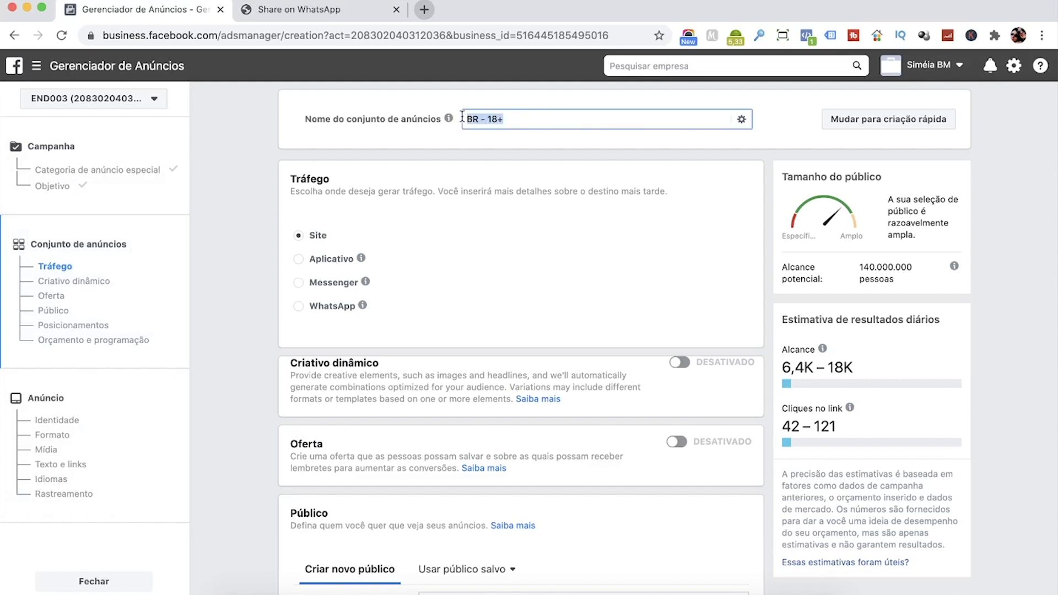
left_click(334, 129)
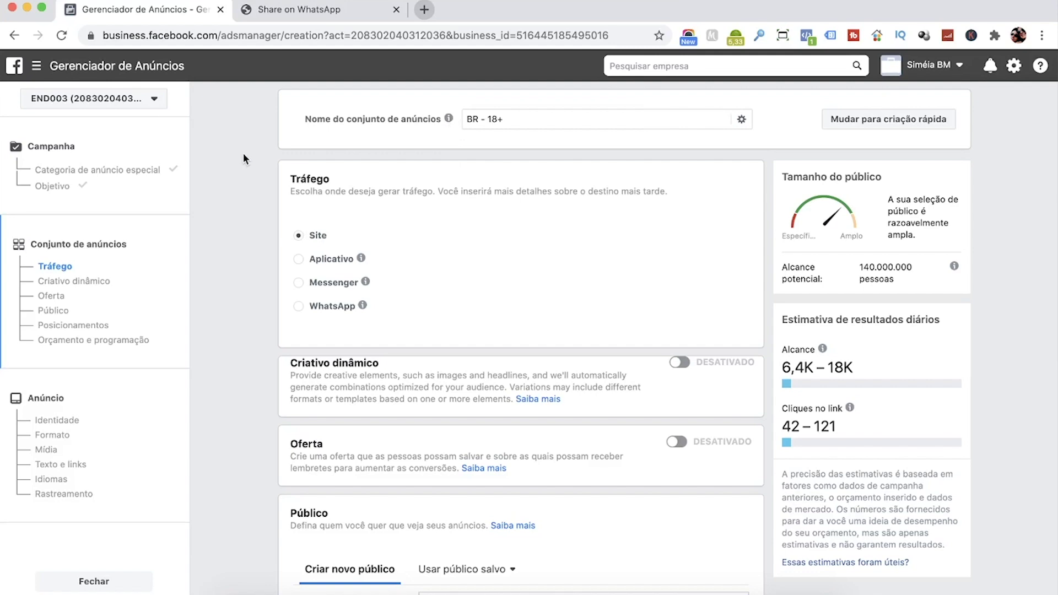
scroll(243, 154, "down", 6)
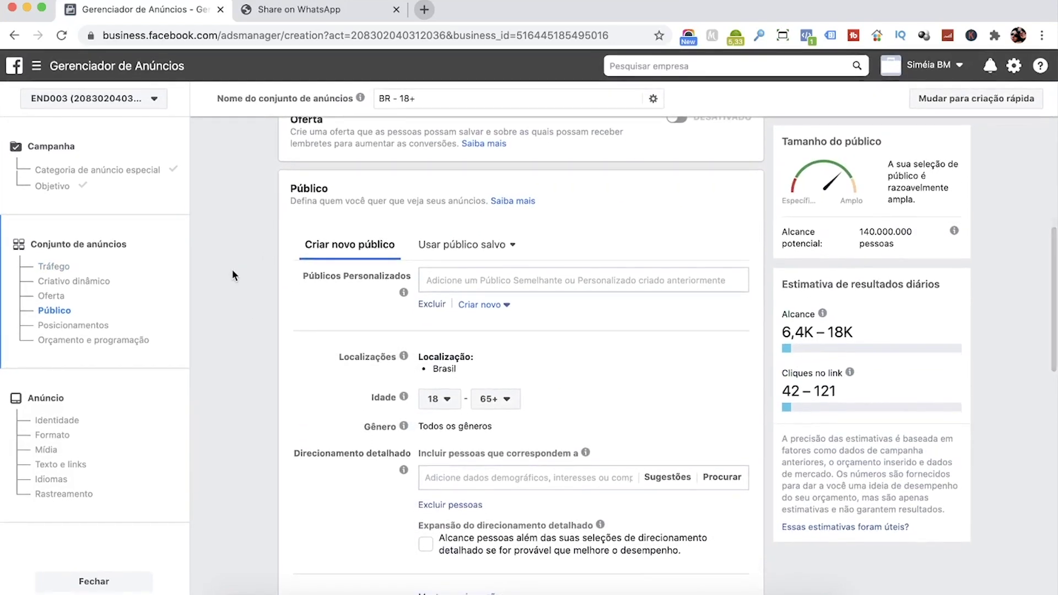
scroll(232, 273, "up", 6)
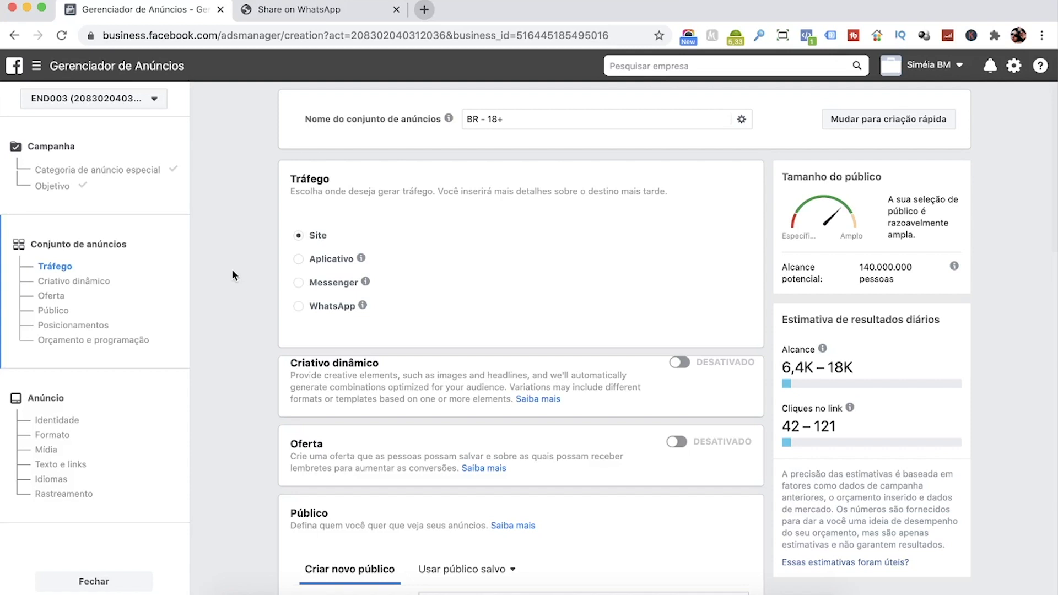
Try WhatsApp with the Escola De Negócios Digitais Page as the traffic destination and switch back to Site
scroll(233, 275, "down", 1)
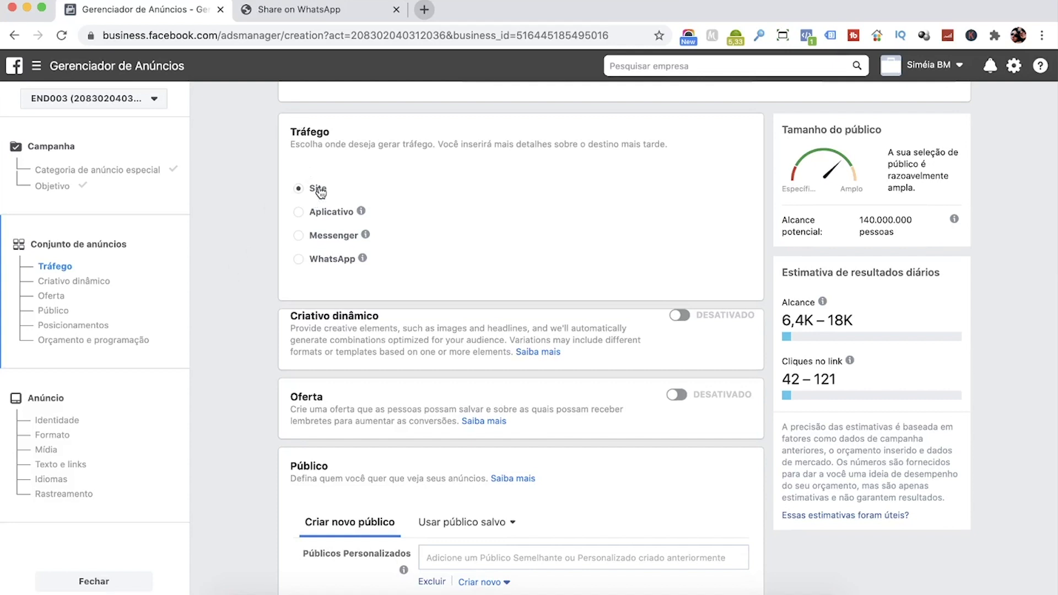
left_click(298, 259)
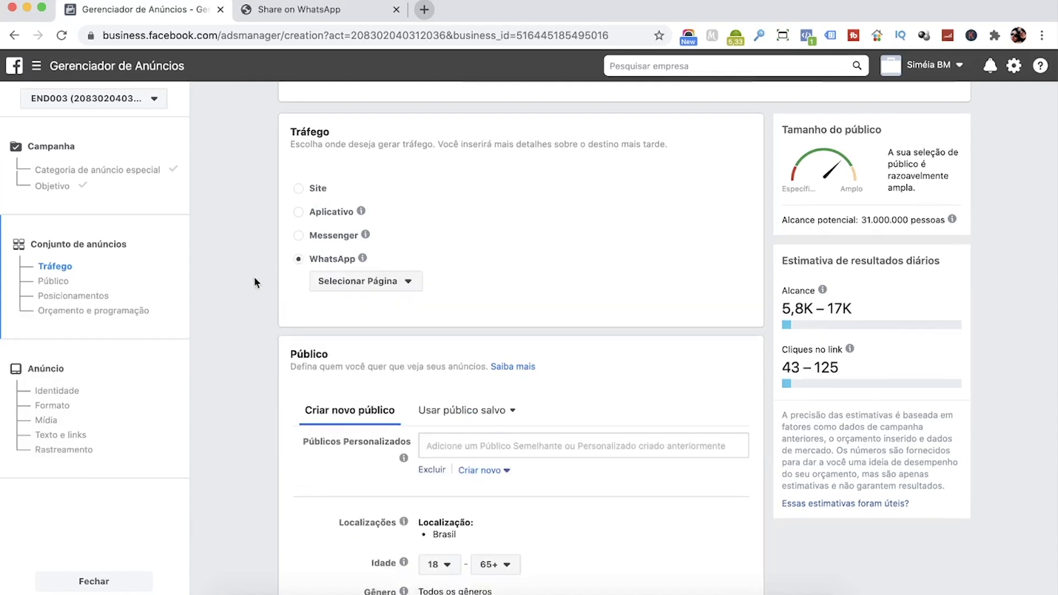
left_click(359, 282)
left_click(381, 335)
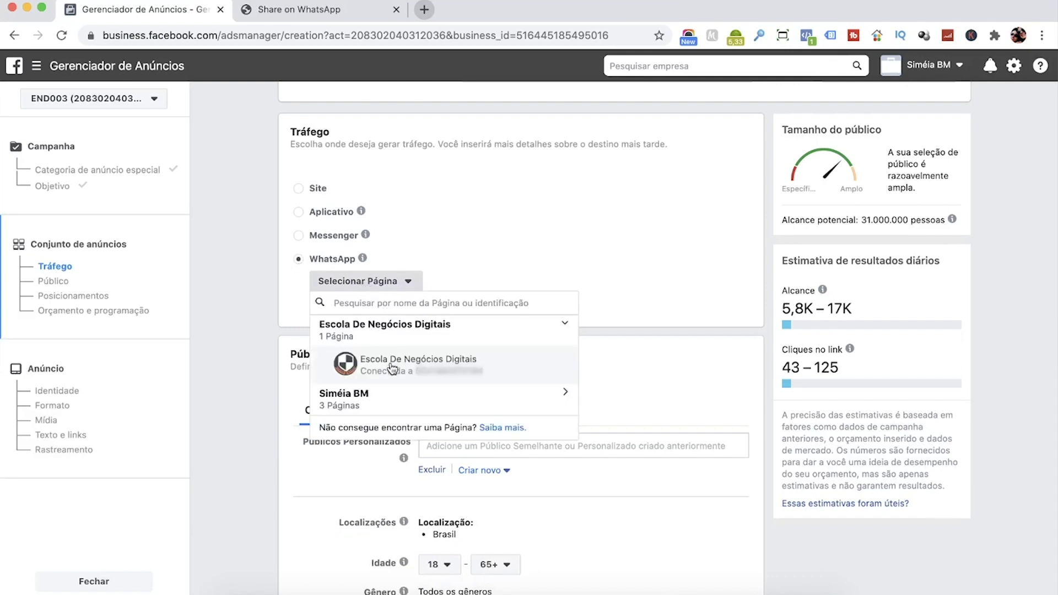
left_click(411, 364)
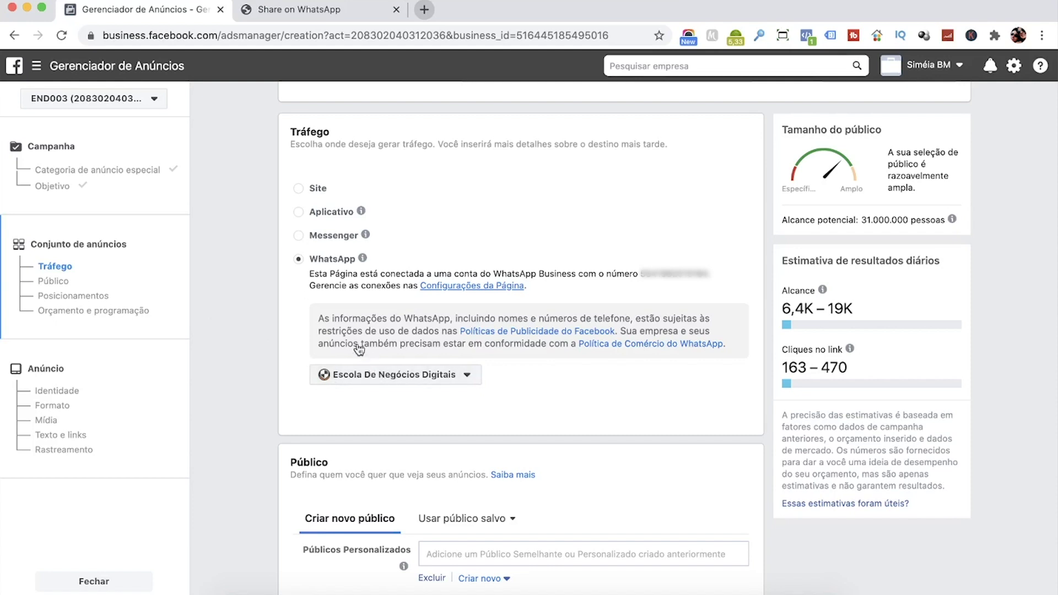
left_click(299, 189)
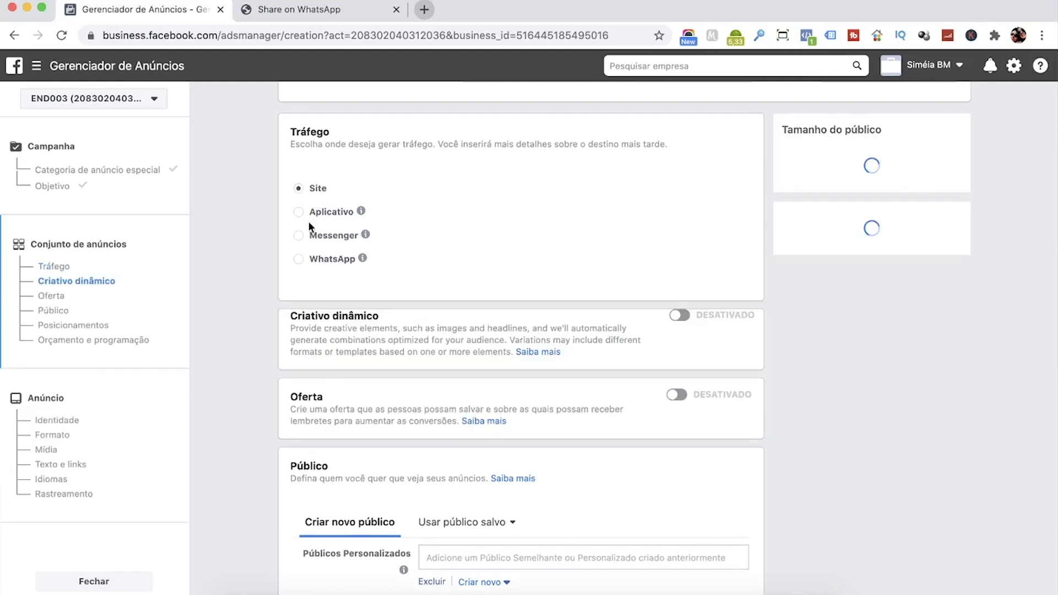
mouse_move(366, 235)
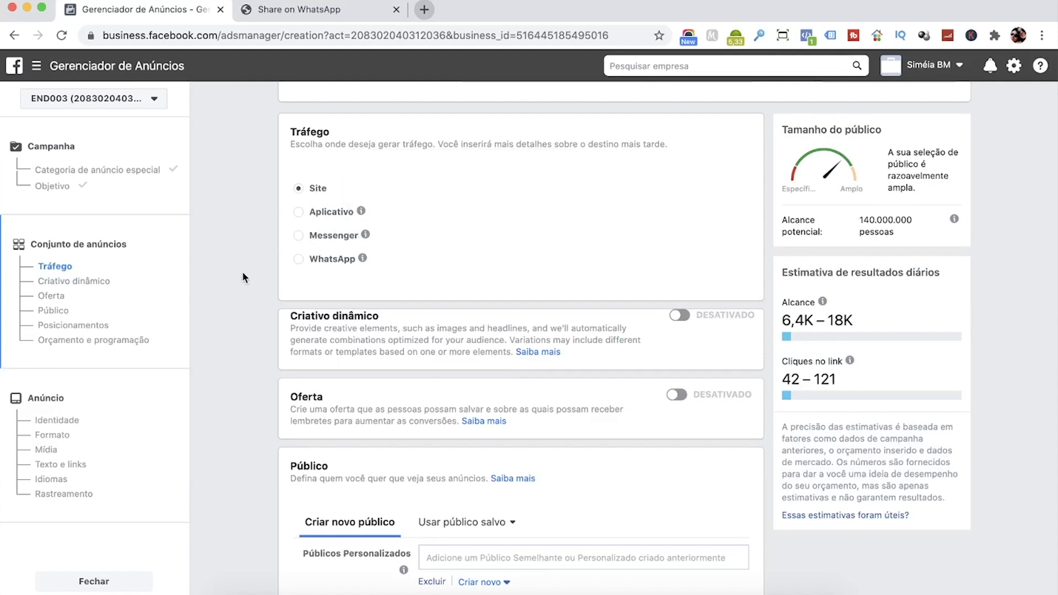
scroll(243, 269, "up", 1)
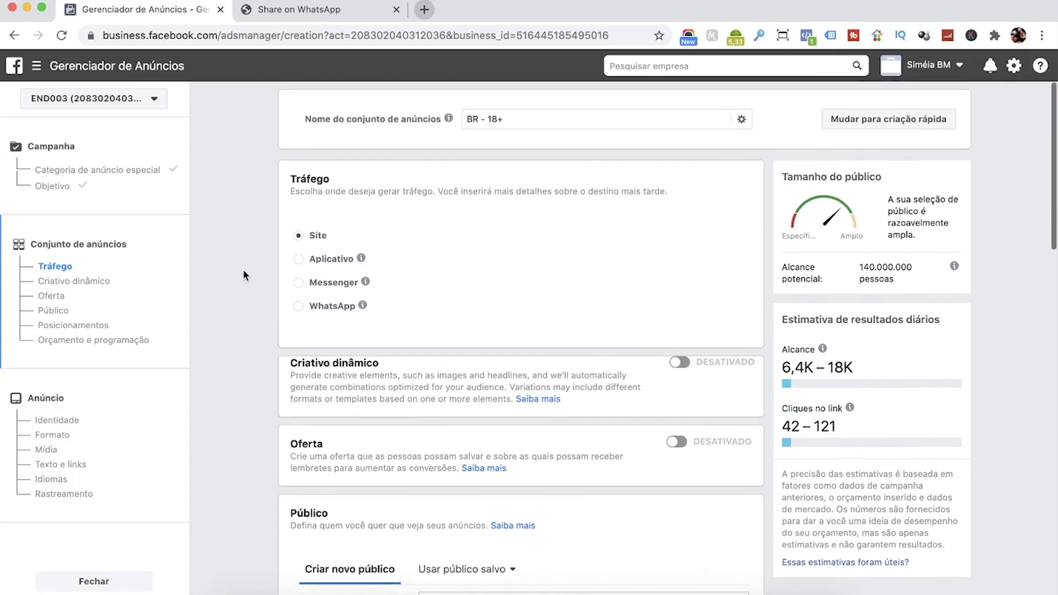
Set the audience's age range to 25 - 45
scroll(245, 275, "down", 1)
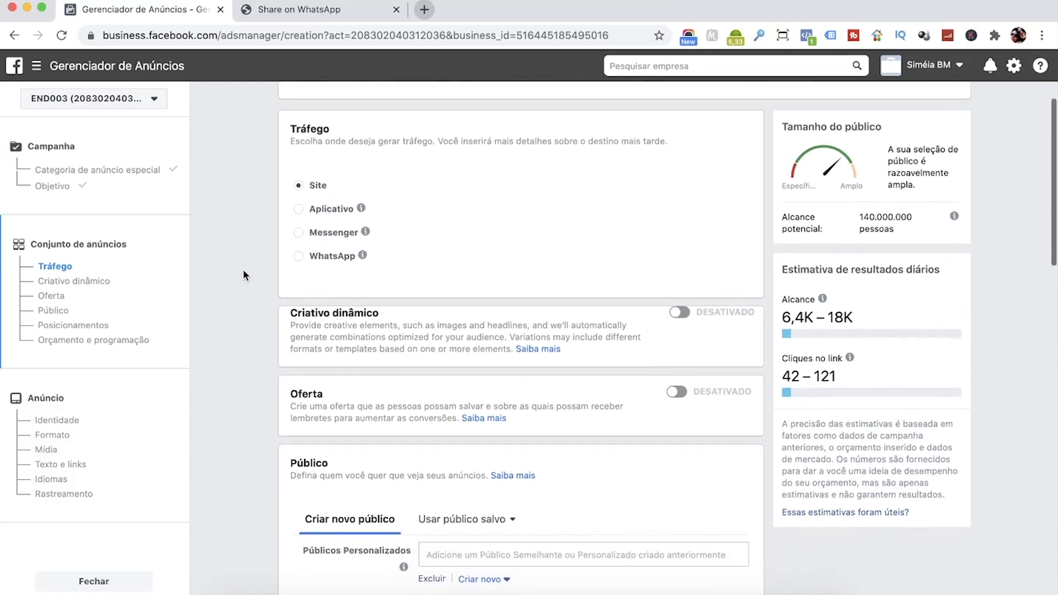
scroll(246, 275, "down", 5)
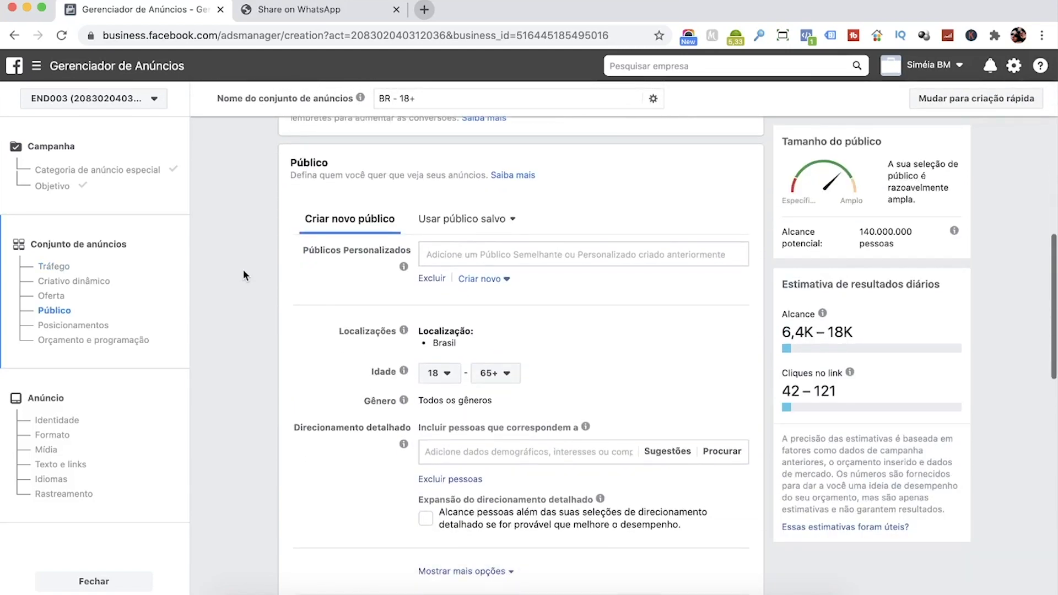
scroll(245, 275, "down", 1)
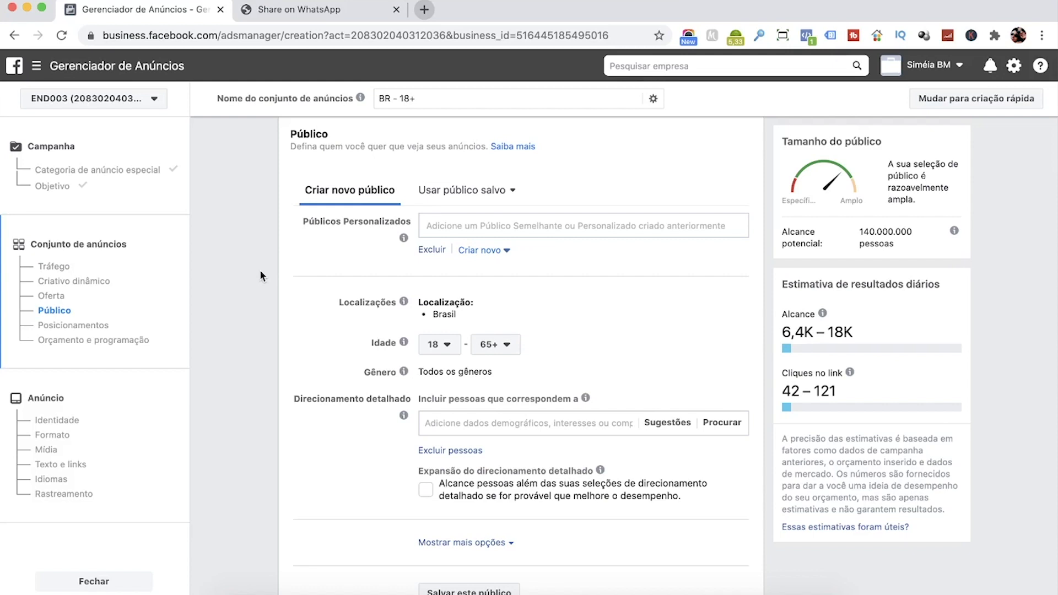
scroll(261, 273, "down", 2)
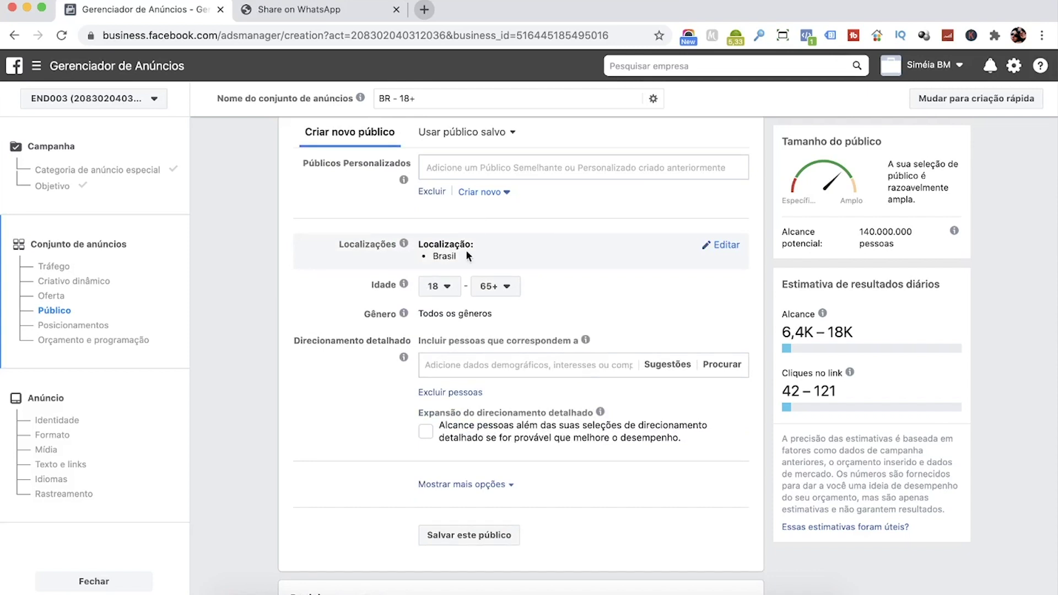
left_click(446, 286)
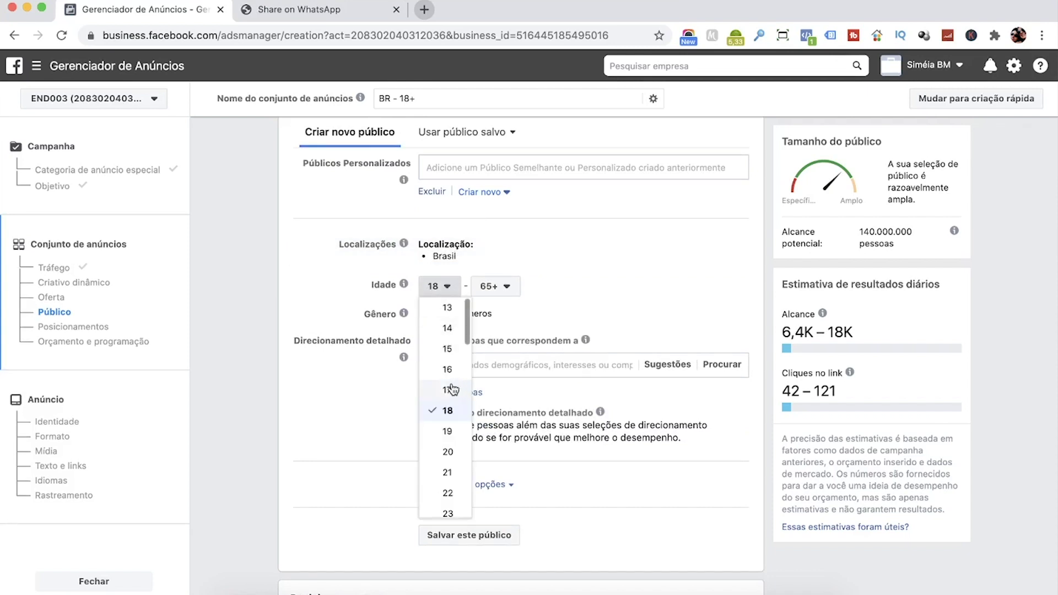
scroll(452, 390, "down", 2)
left_click(447, 371)
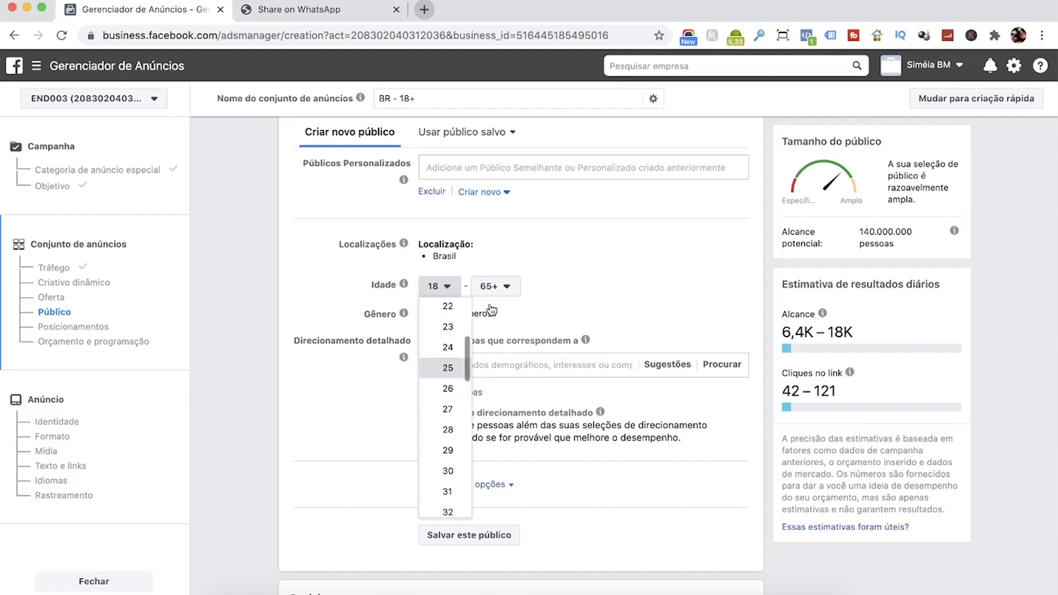
left_click(503, 286)
scroll(506, 392, "up", 5)
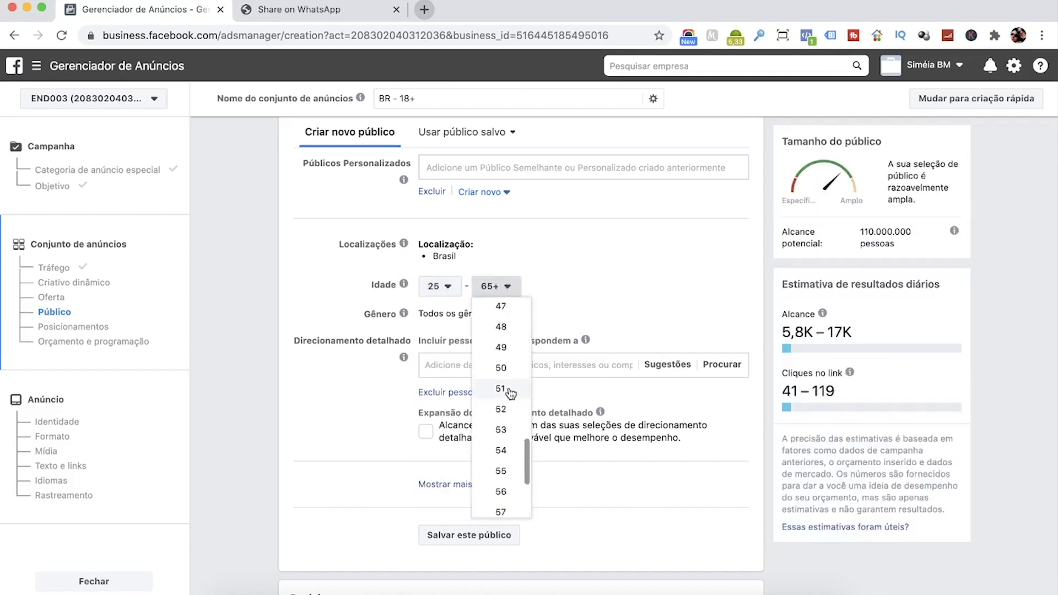
left_click(502, 363)
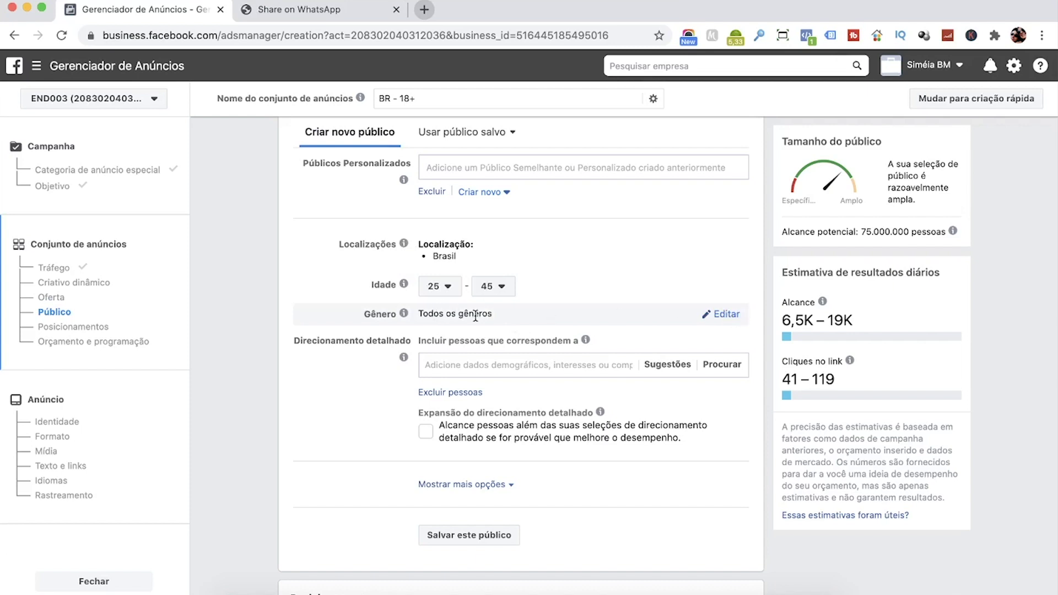
Search the detailed targeting for "marketing" and add the interest Marketing digital to the audience
scroll(476, 312, "down", 3)
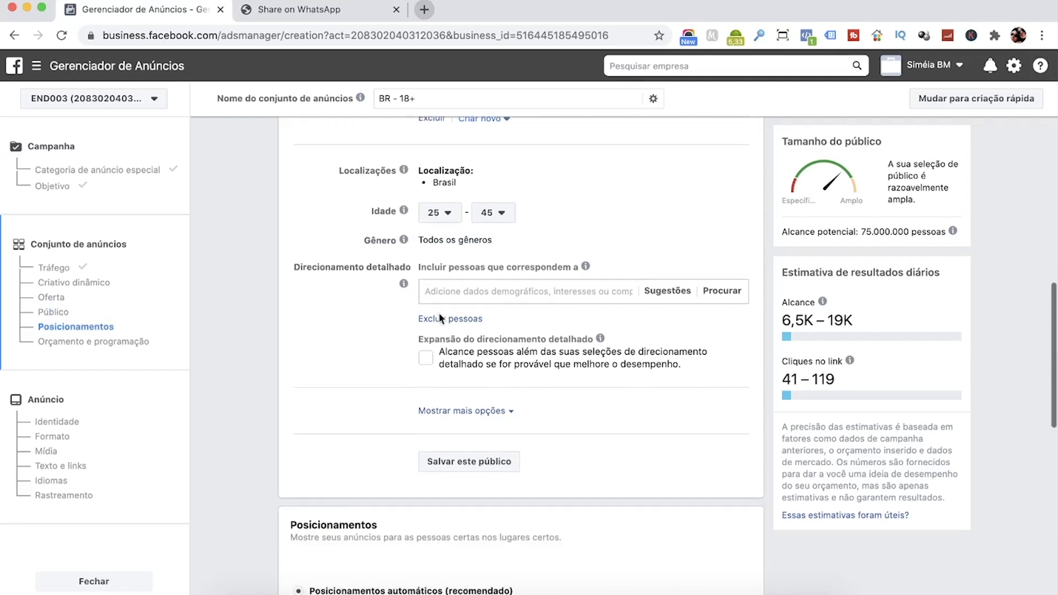
left_click(487, 288)
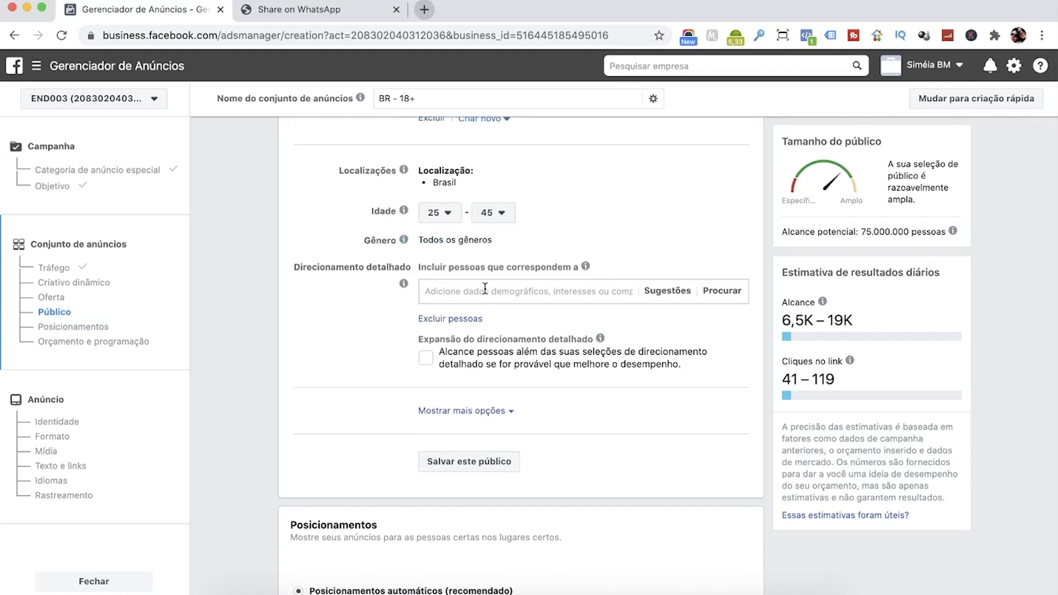
type("marketing")
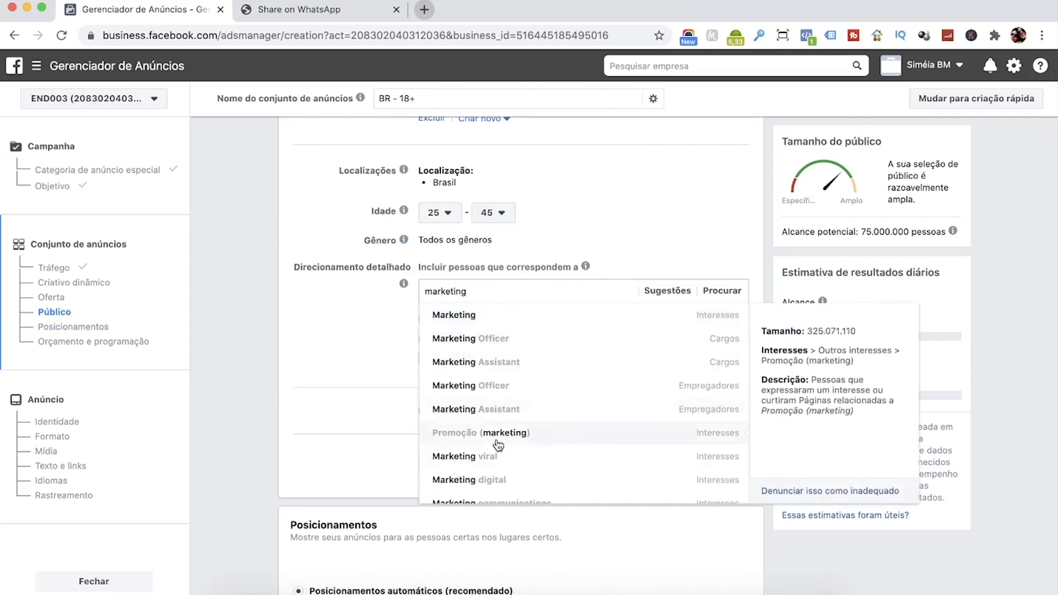
left_click(506, 480)
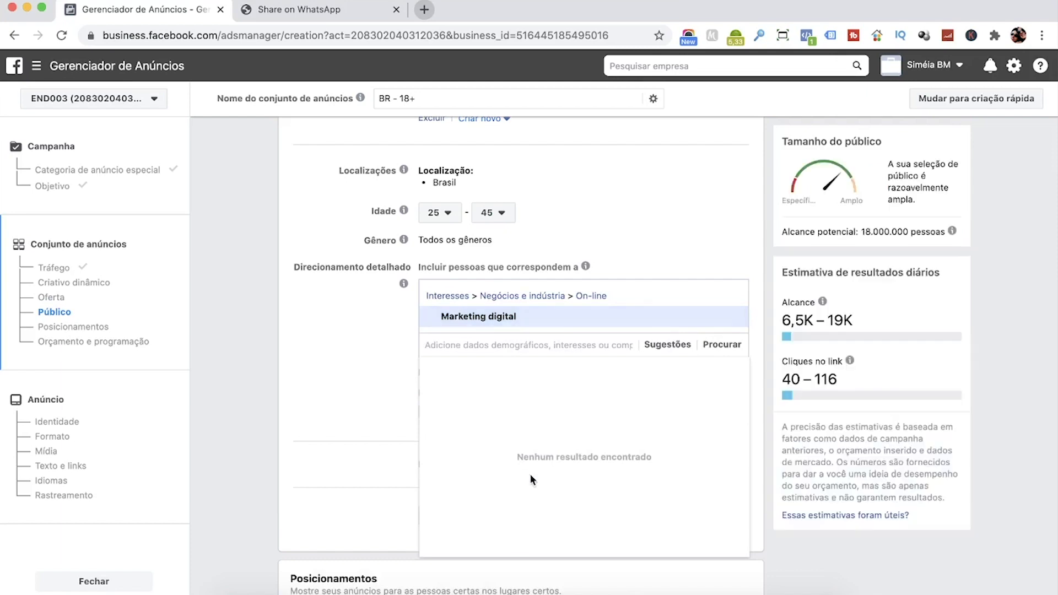
Add the suggested interests Marketing de conteúdo and Marketing de mídia social to the detailed targeting
left_click(667, 346)
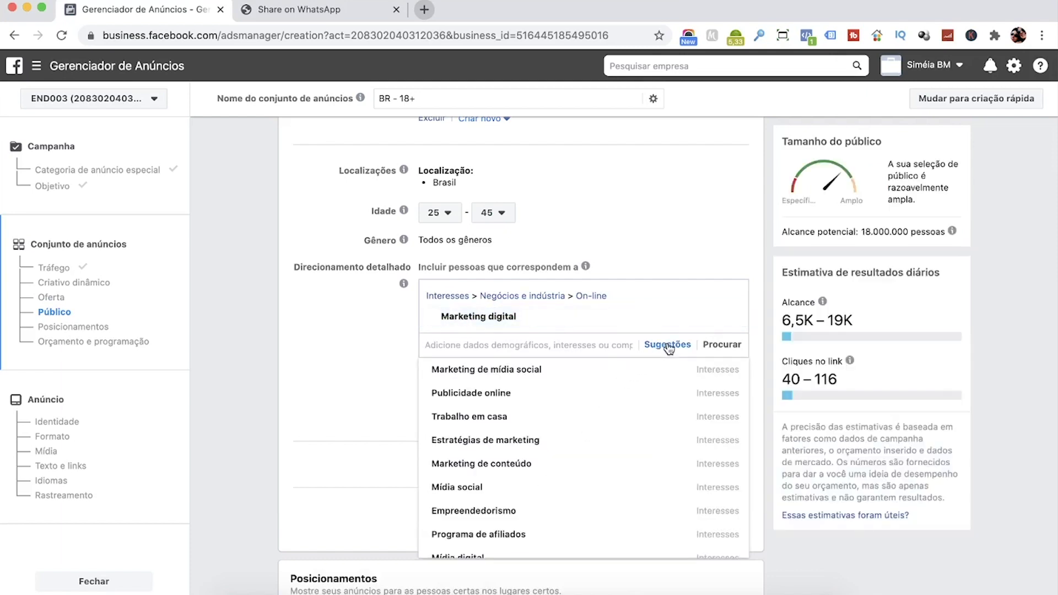
mouse_move(462, 316)
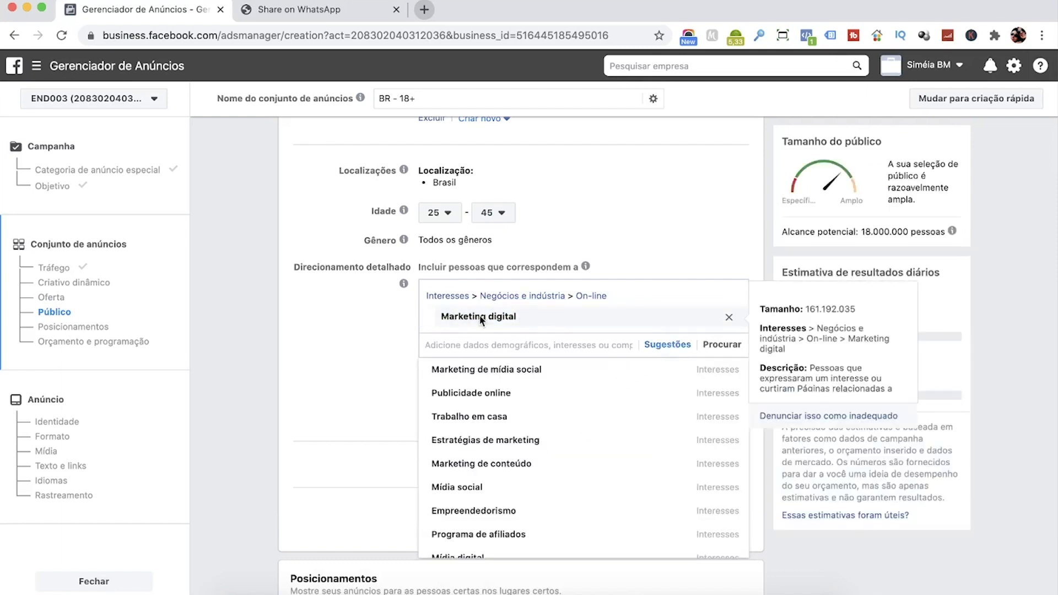
scroll(496, 386, "down", 2)
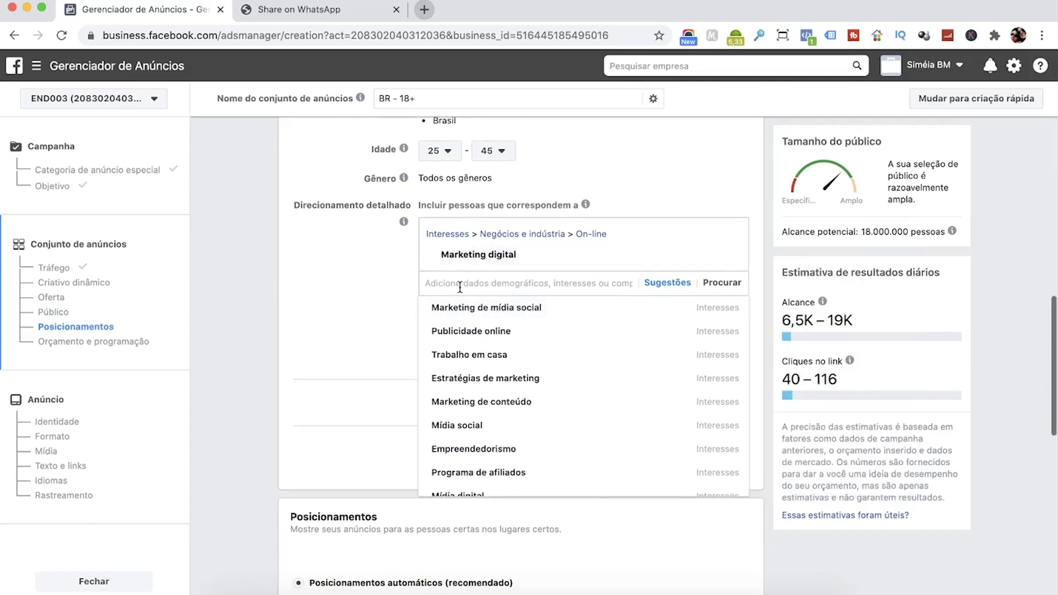
mouse_move(511, 413)
mouse_move(489, 435)
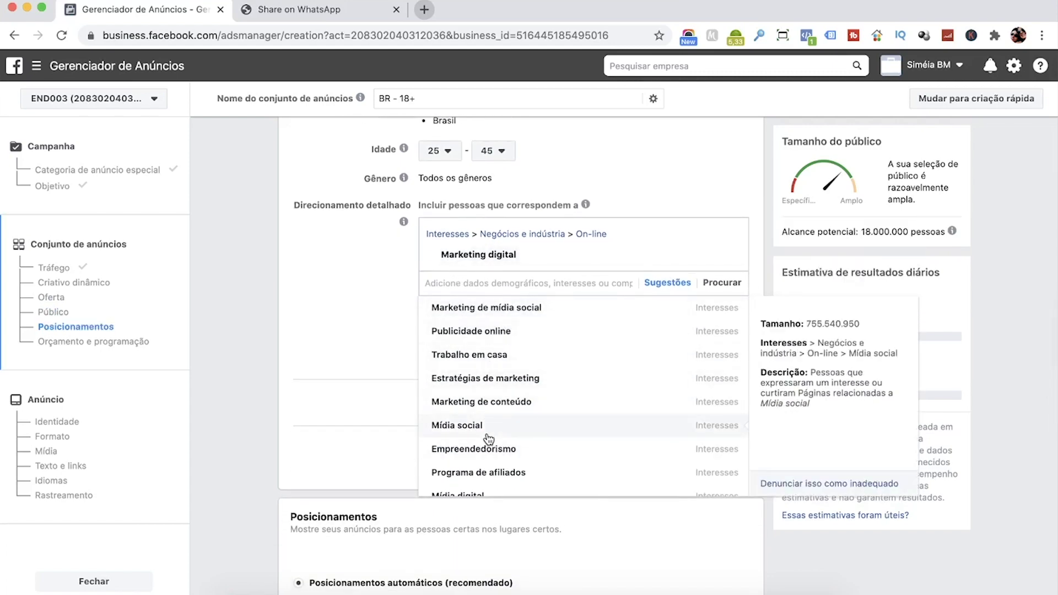
left_click(511, 407)
left_click(493, 396)
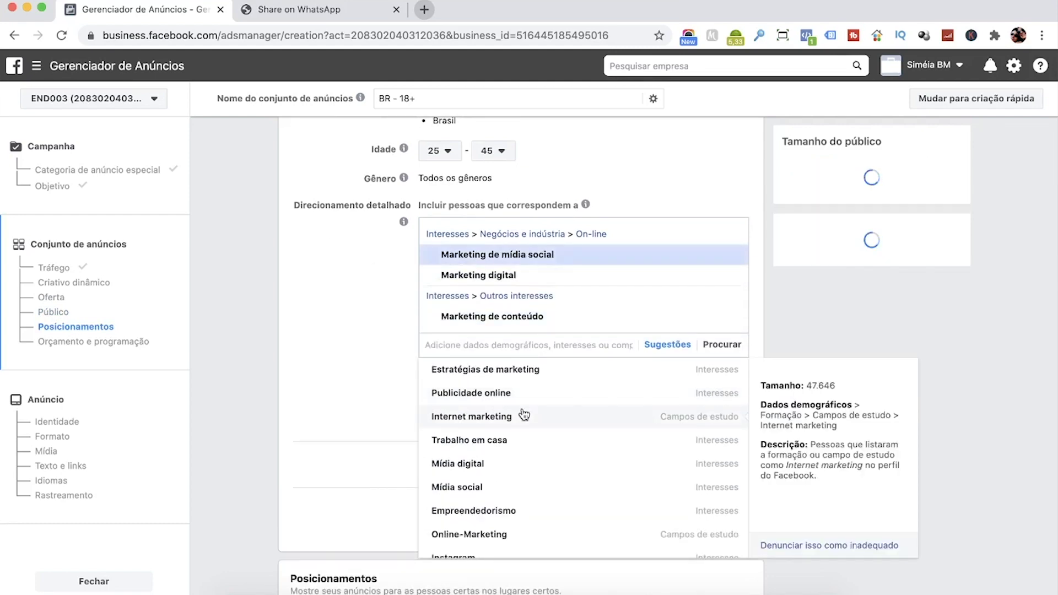
Add the suggestions Internet marketing, Online-Marketing and Mídia social to the detailed targeting and check the audience's potential reach
left_click(480, 441)
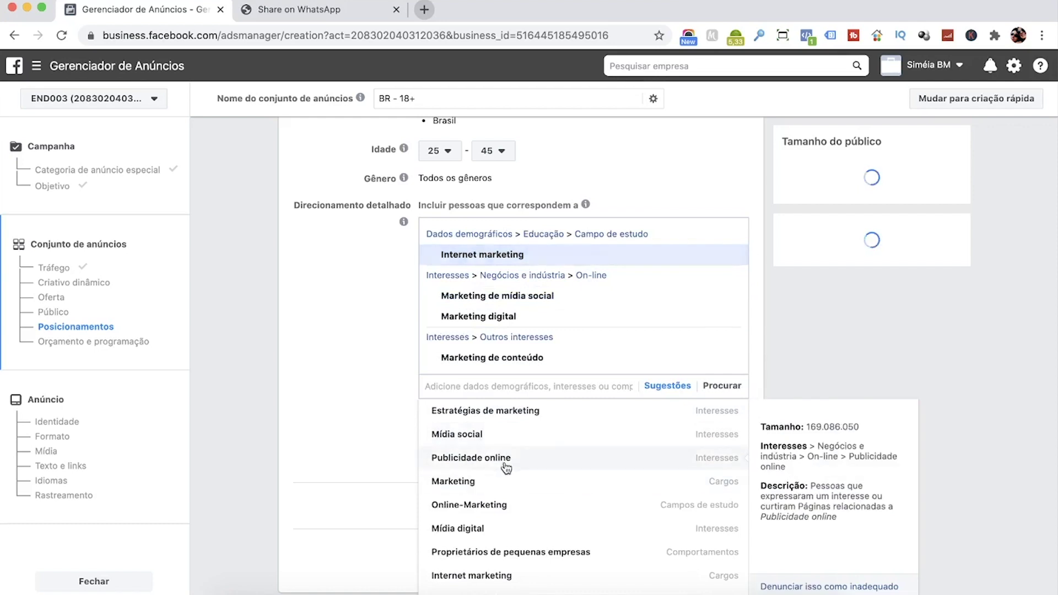
left_click(537, 506)
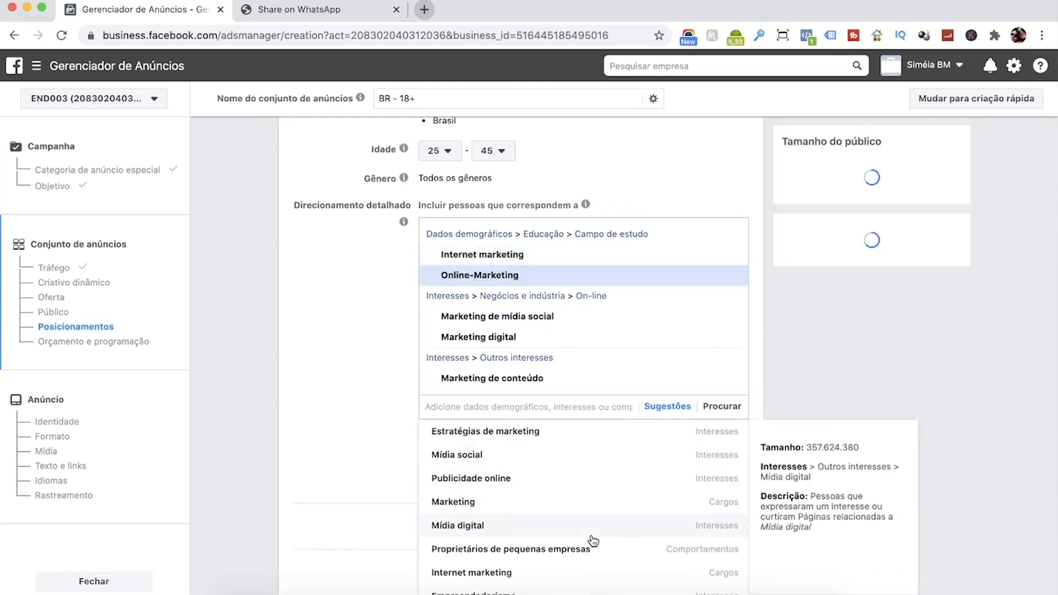
left_click(487, 455)
left_click(319, 358)
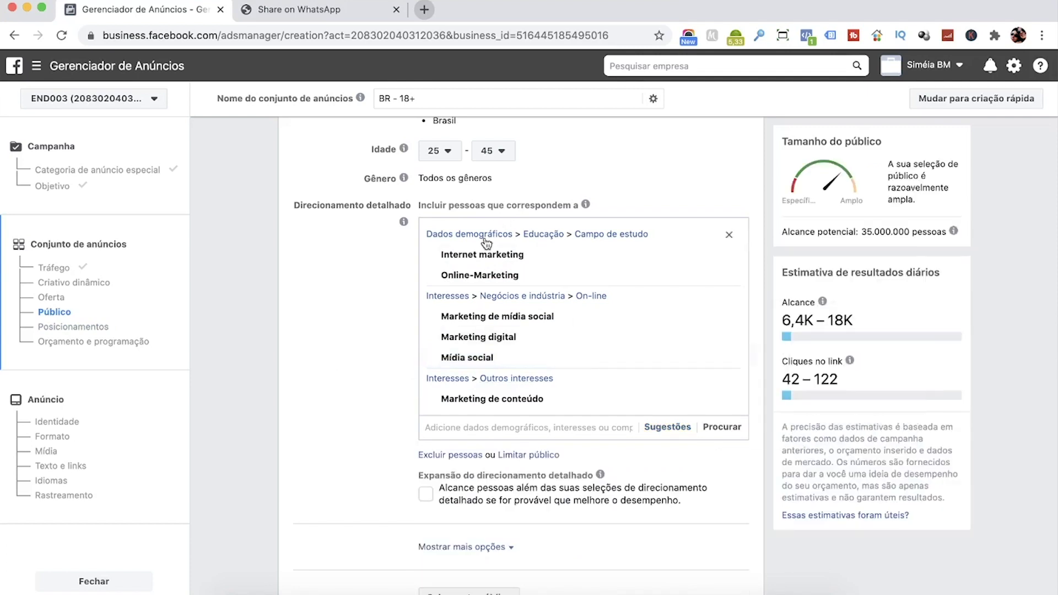
mouse_move(927, 220)
left_click_drag(854, 230, 892, 231)
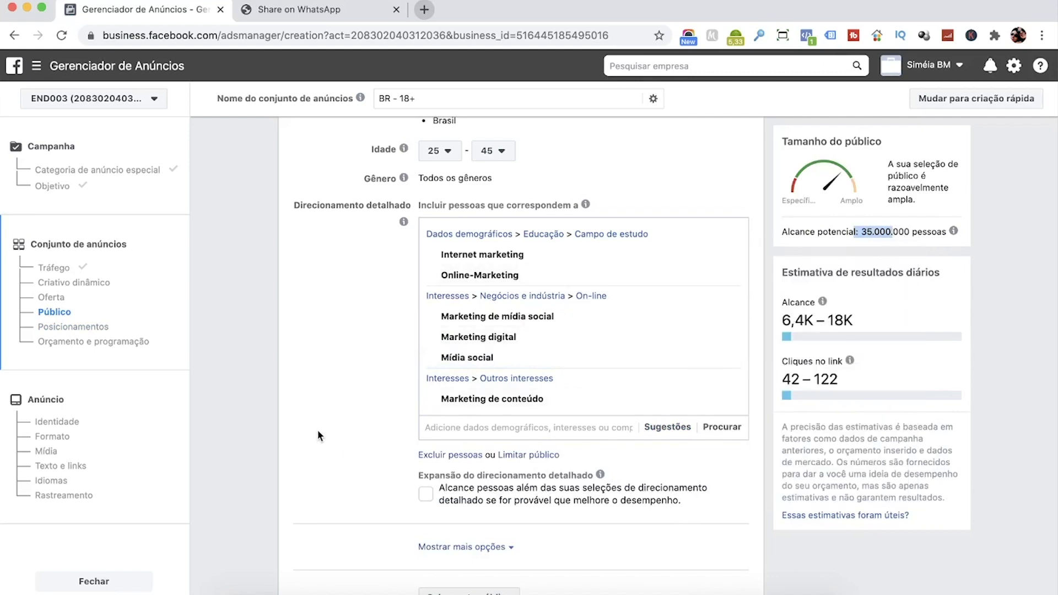
Try manual placements, limiting the platforms to Instagram only and to Facebook only
scroll(318, 429, "down", 2)
scroll(324, 429, "down", 5)
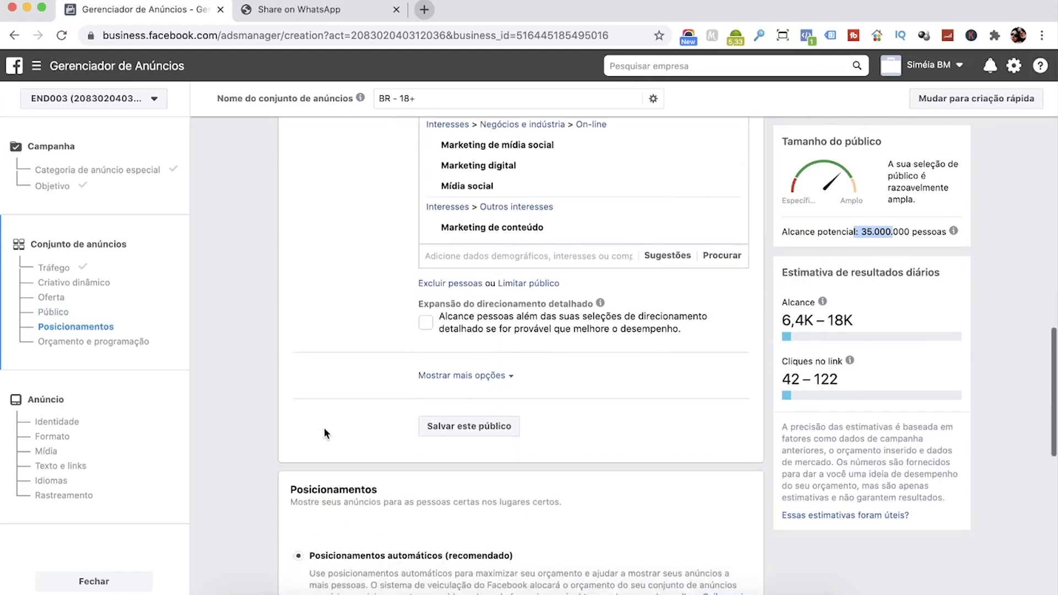
scroll(326, 434, "down", 2)
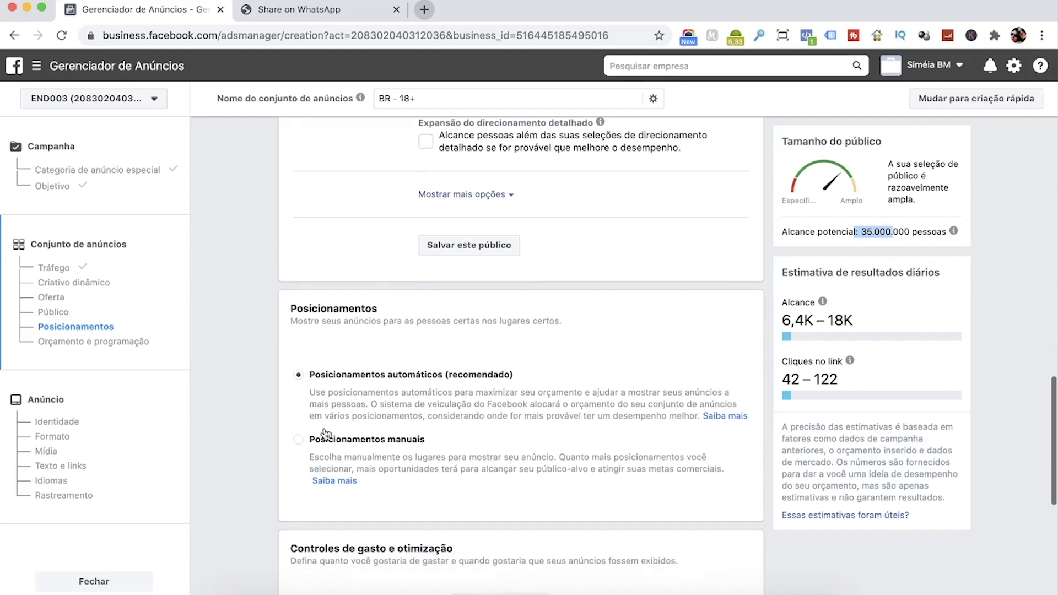
scroll(323, 428, "down", 2)
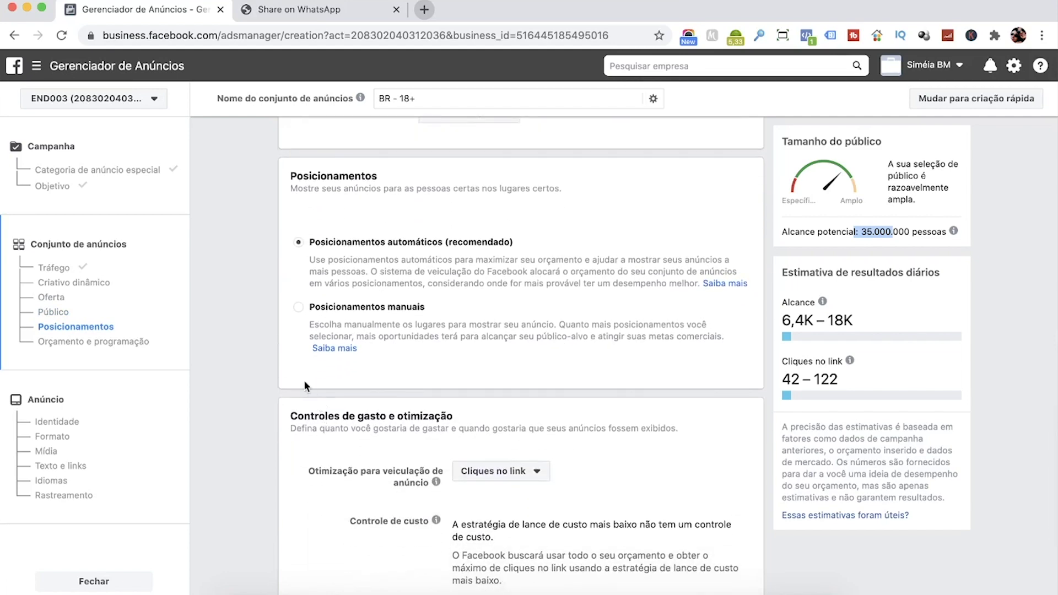
left_click(296, 308)
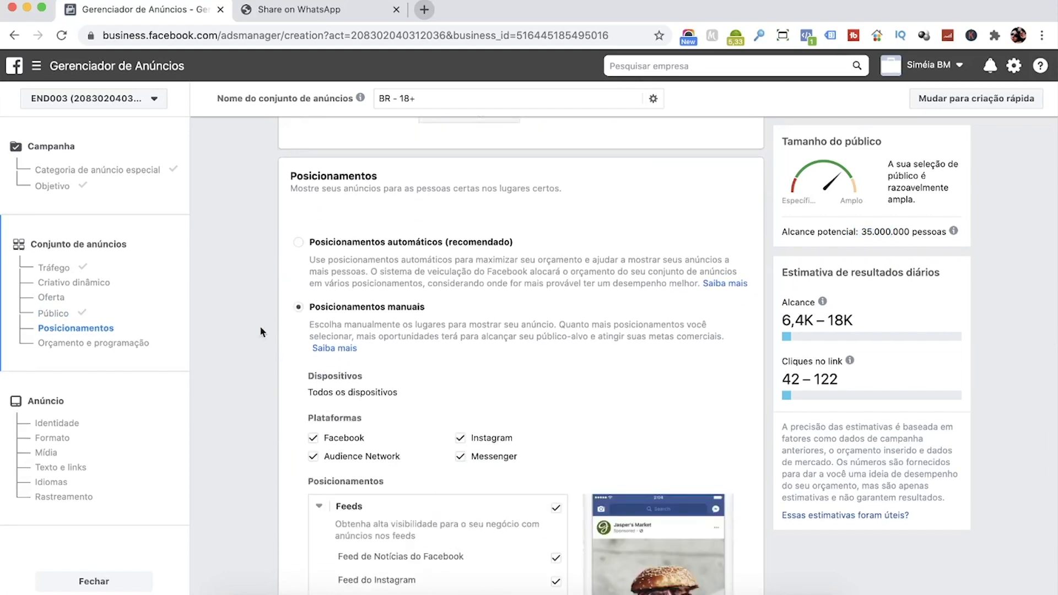
scroll(245, 367, "down", 2)
left_click(313, 345)
left_click(461, 364)
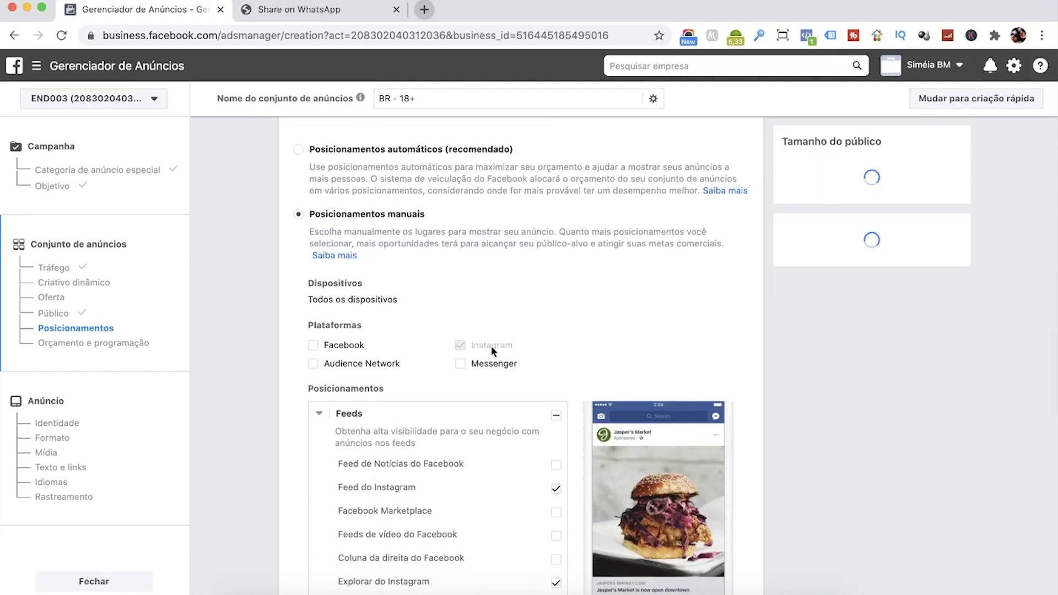
left_click(338, 346)
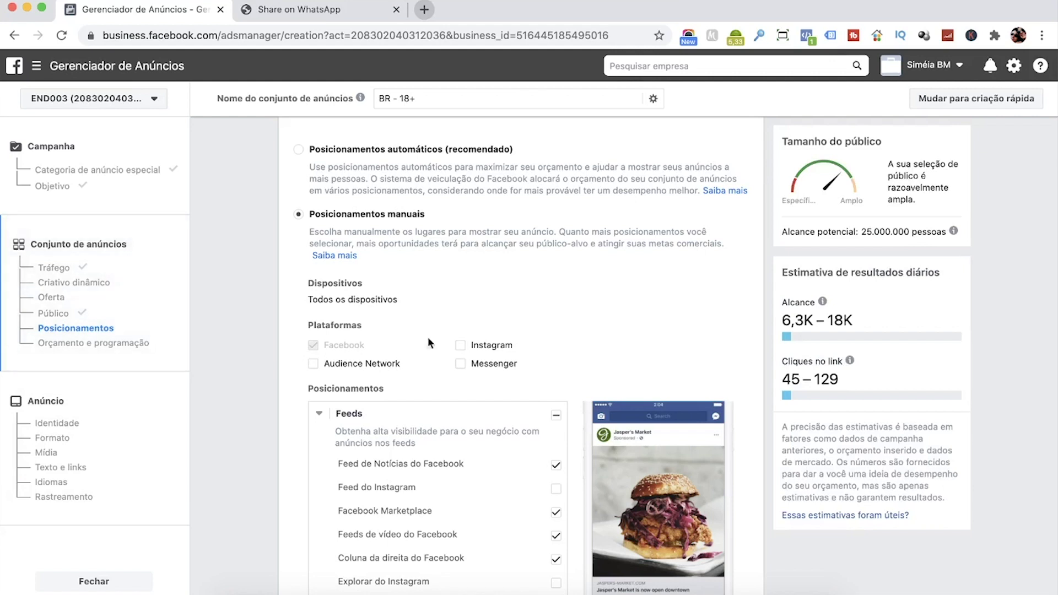
Re-enable Instagram, Audience Network and Messenger alongside Facebook, and return the ad set to automatic placements
left_click(461, 345)
left_click(460, 345)
left_click(459, 346)
left_click(312, 346)
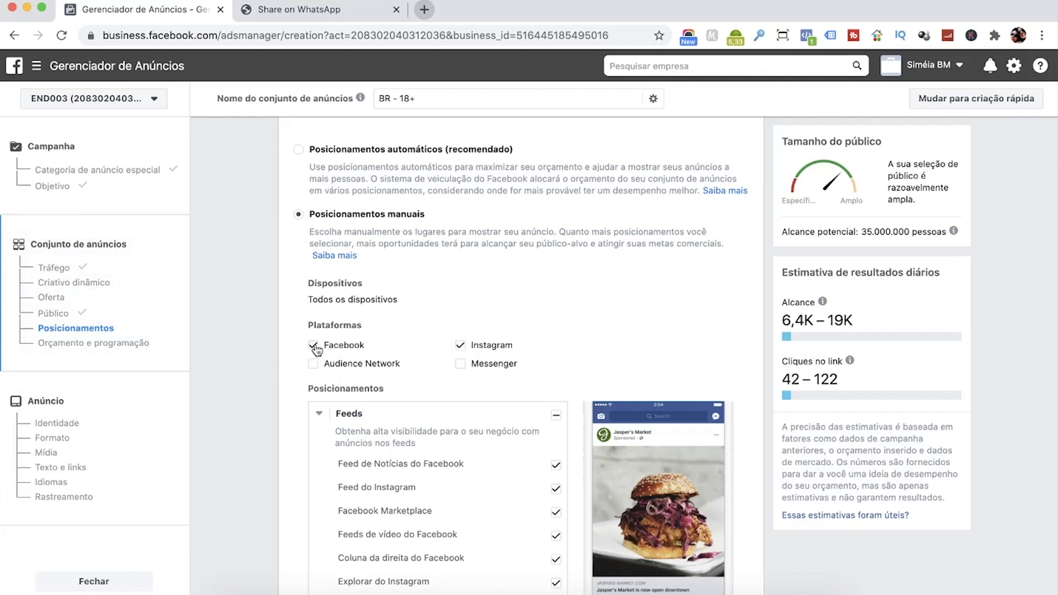
left_click(313, 345)
left_click(312, 364)
left_click(460, 363)
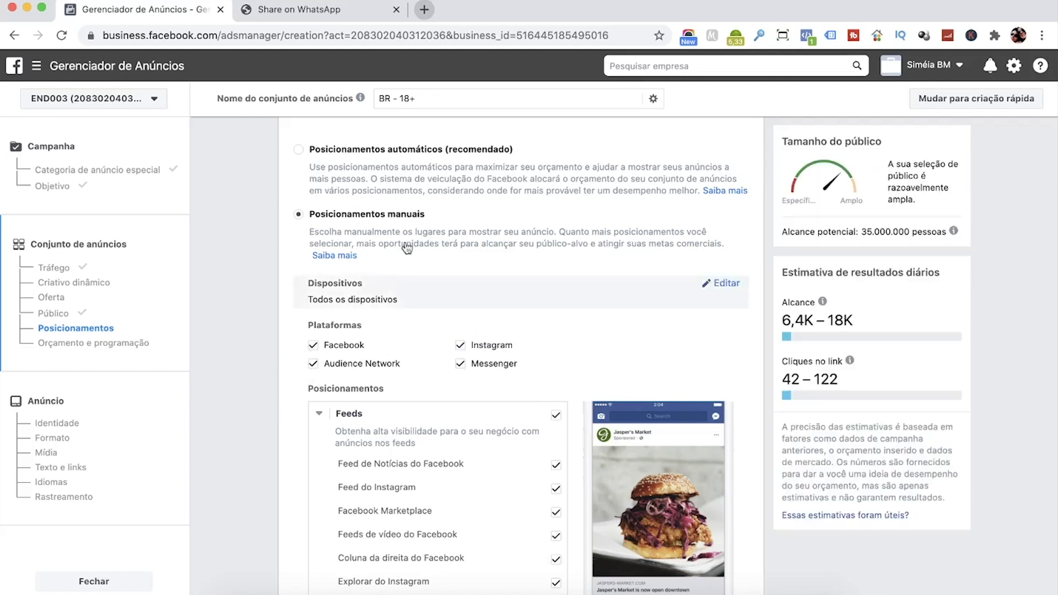
left_click(334, 150)
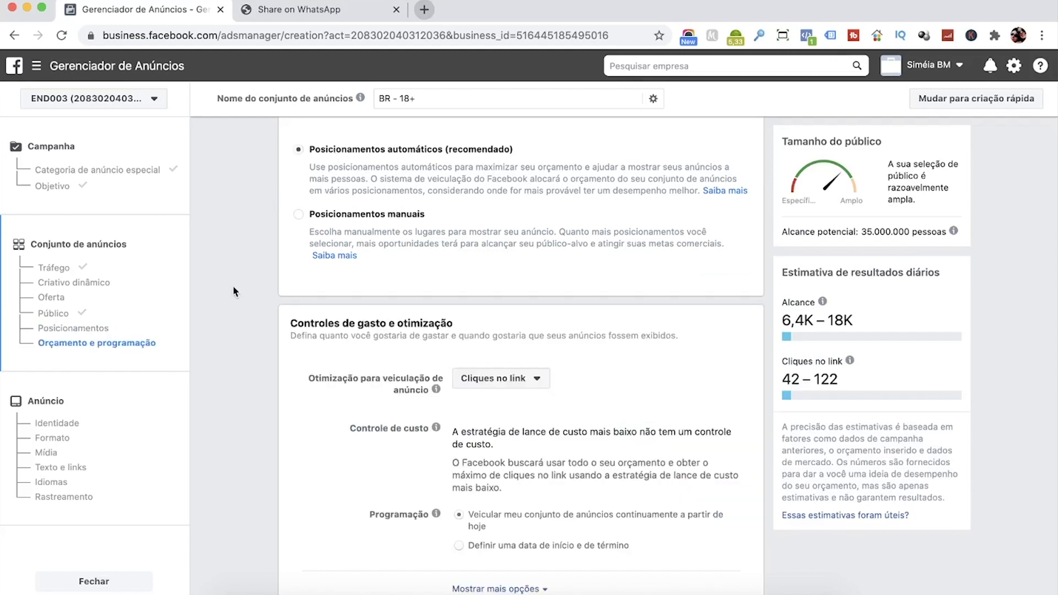
Try scheduling the ad set with a start and end date and switch back to running it continuously from today
scroll(234, 291, "down", 5)
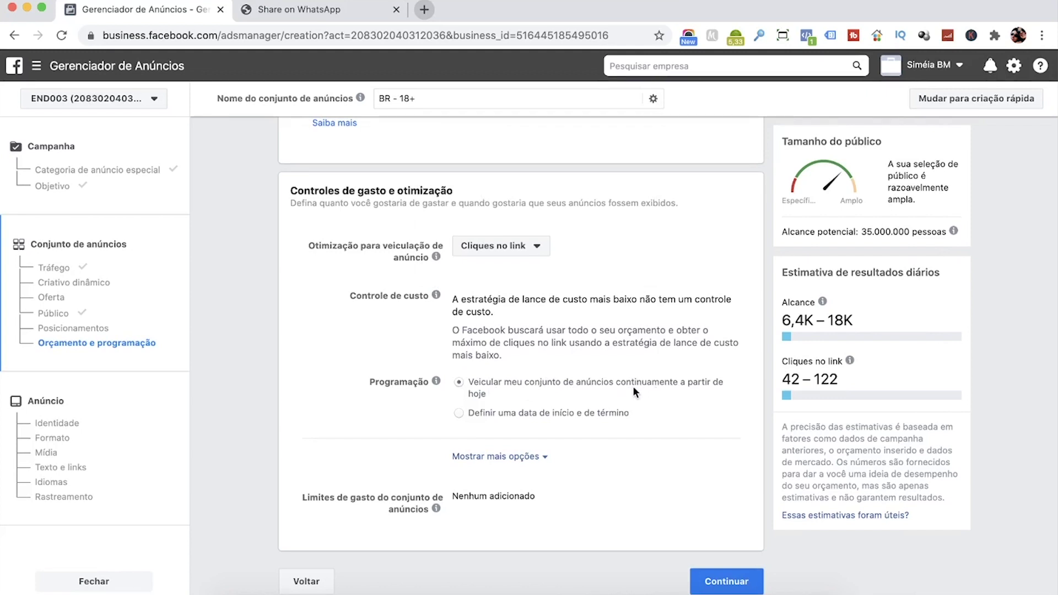
left_click(458, 413)
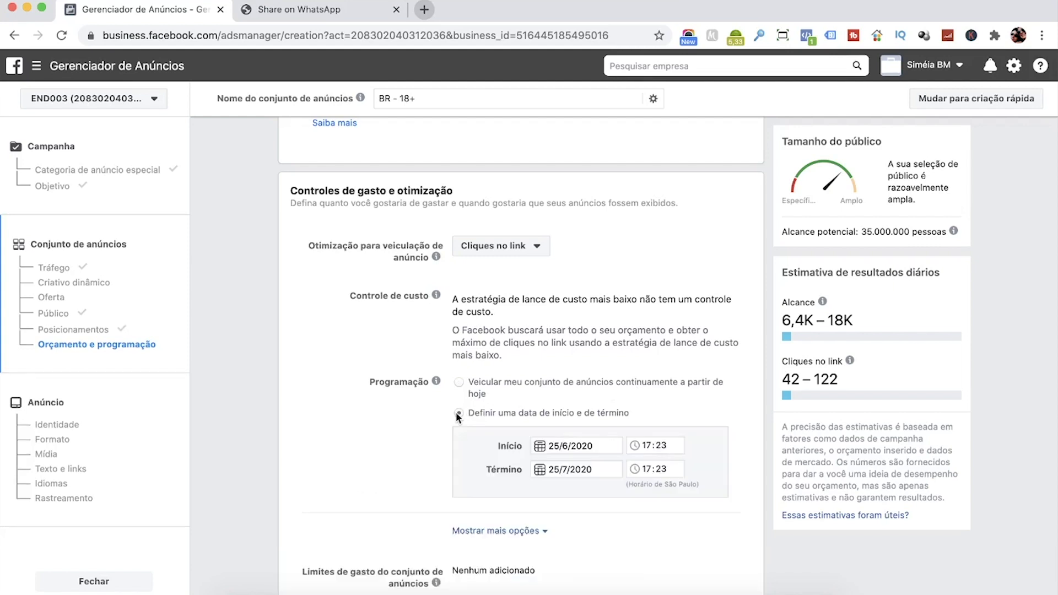
scroll(435, 420, "down", 2)
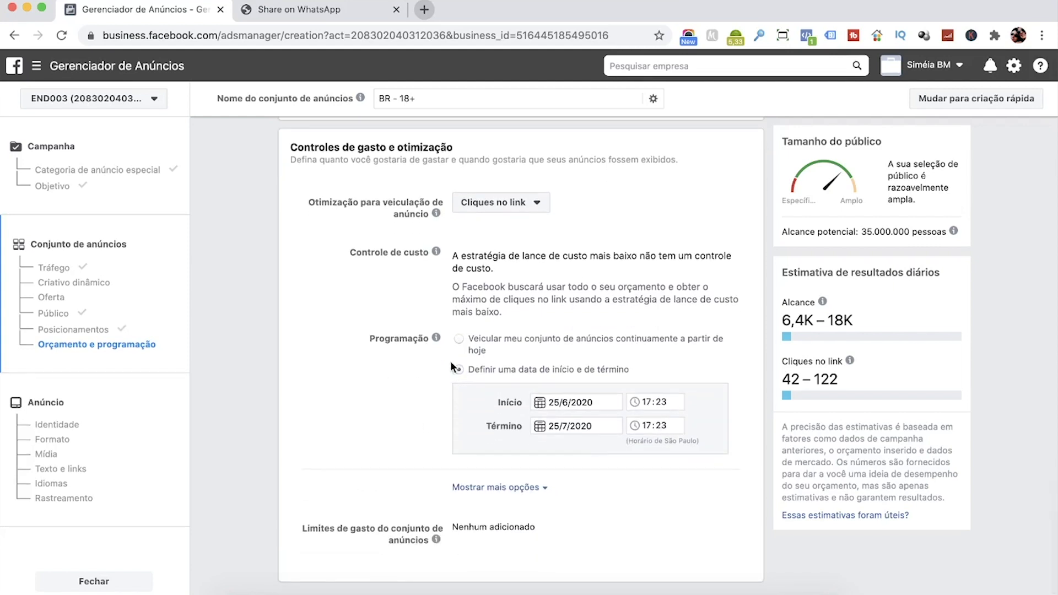
left_click(458, 338)
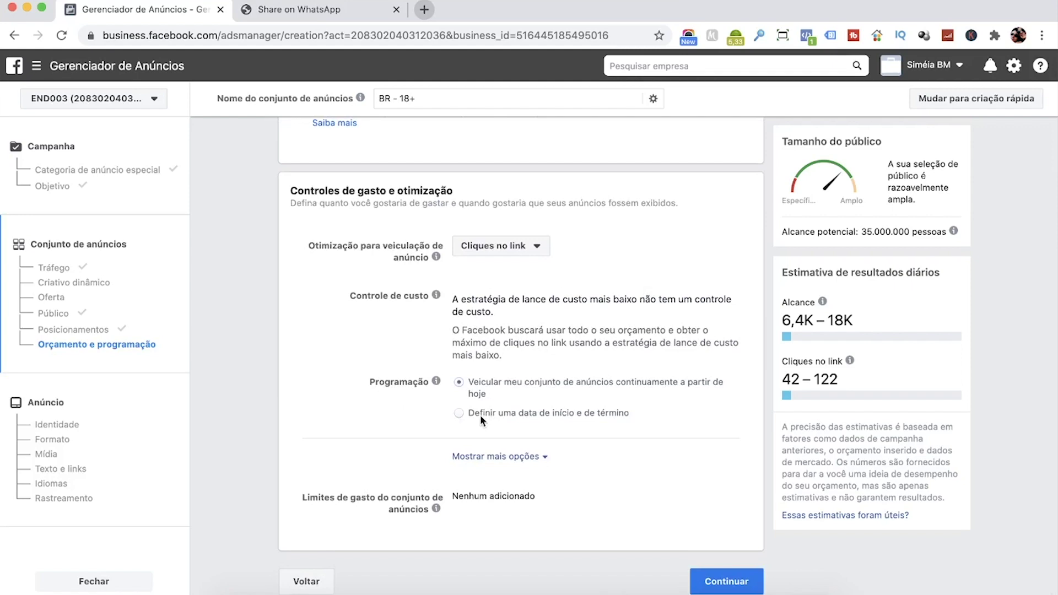
Continue to the ad level and set escoladenegociosdigitais as the ad's Instagram account
left_click(723, 585)
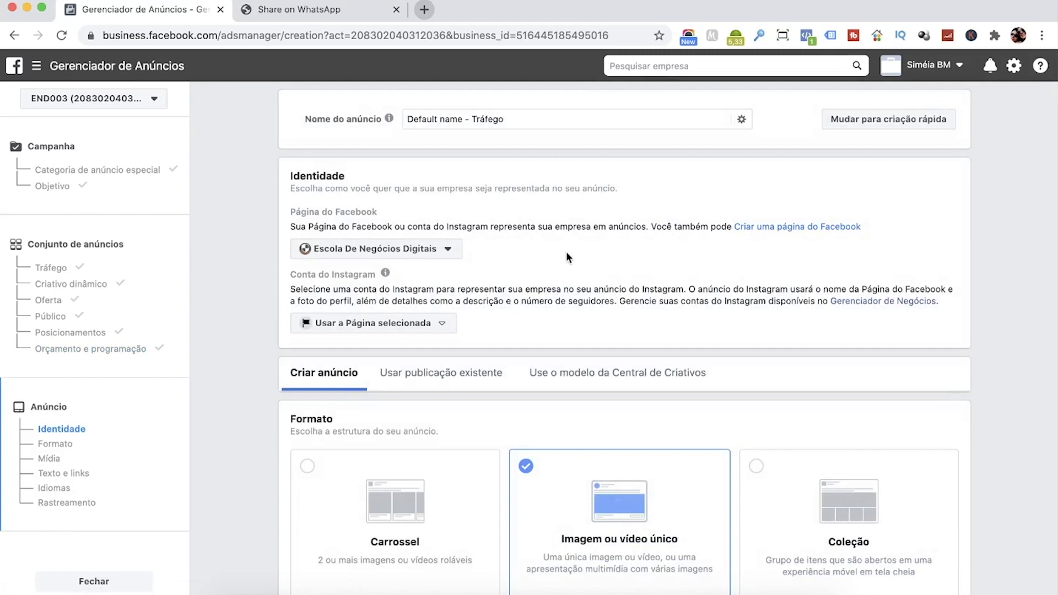
scroll(569, 256, "down", 2)
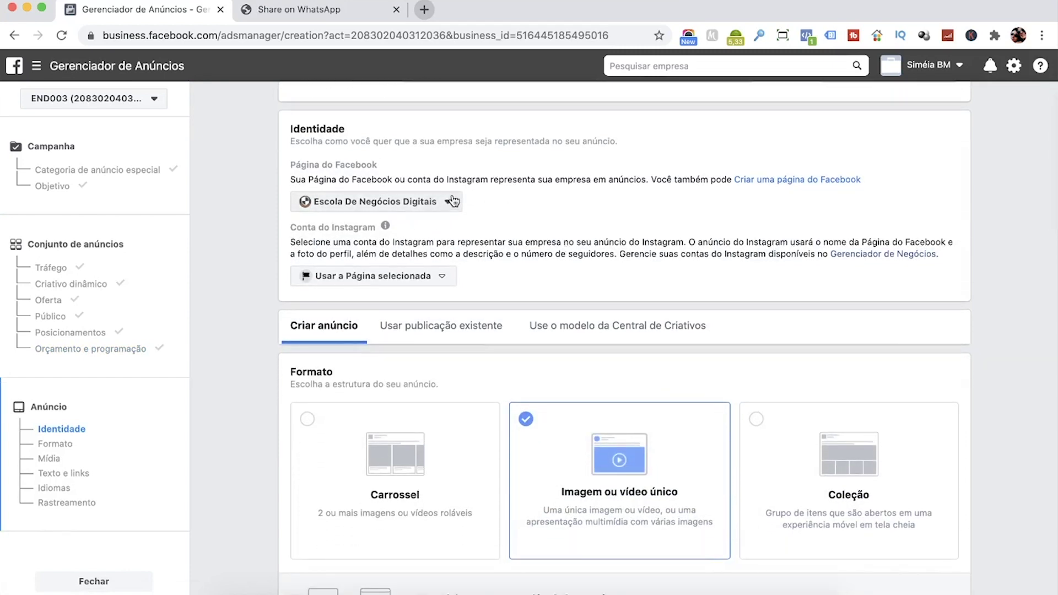
left_click(449, 274)
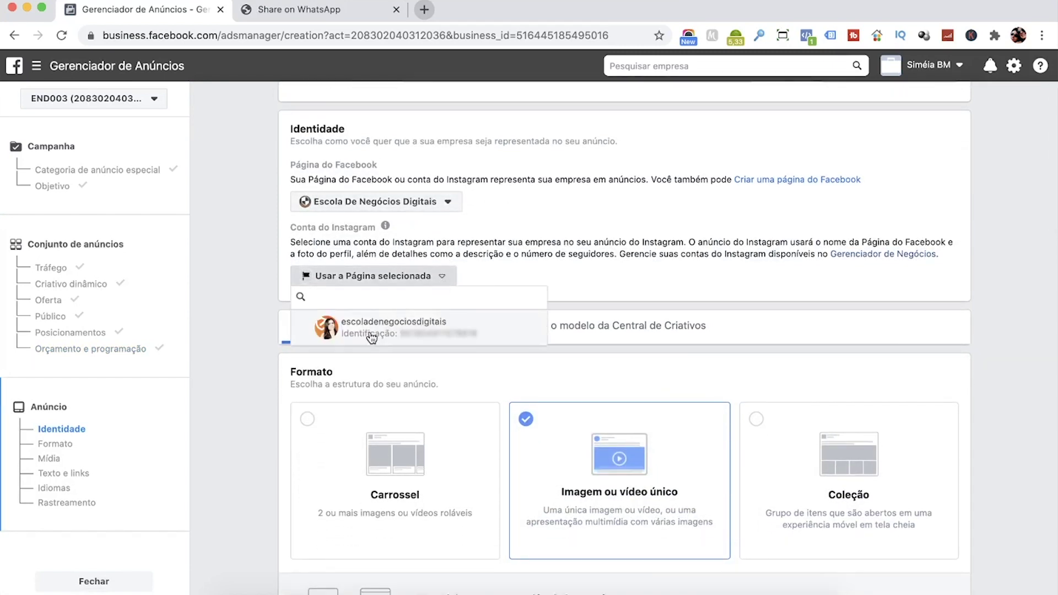
left_click(368, 334)
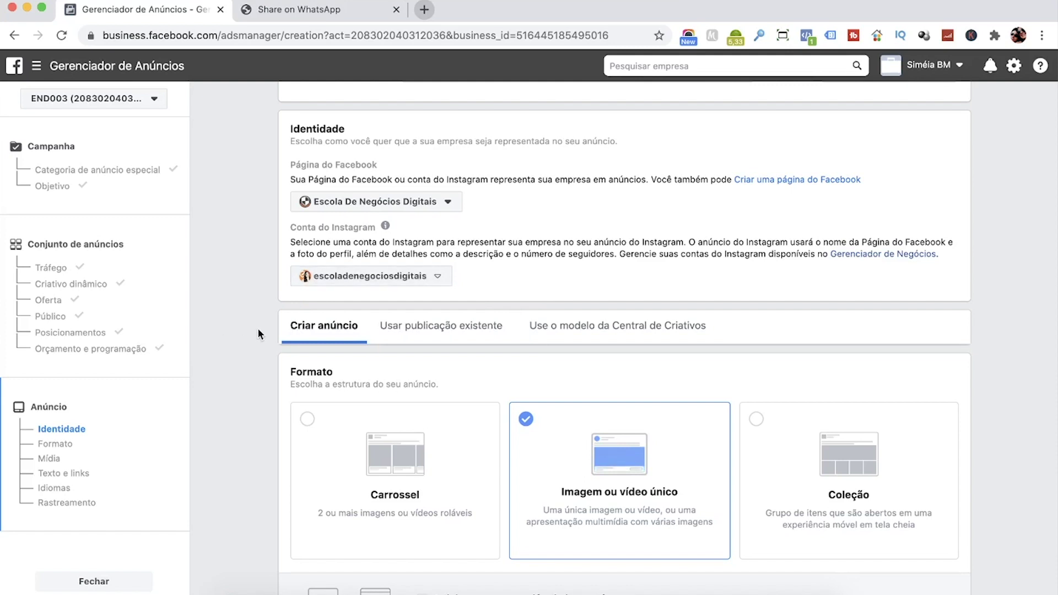
Review the ad's Facebook Page and Instagram identity settings and the list of business management shortcuts
scroll(258, 334, "down", 2)
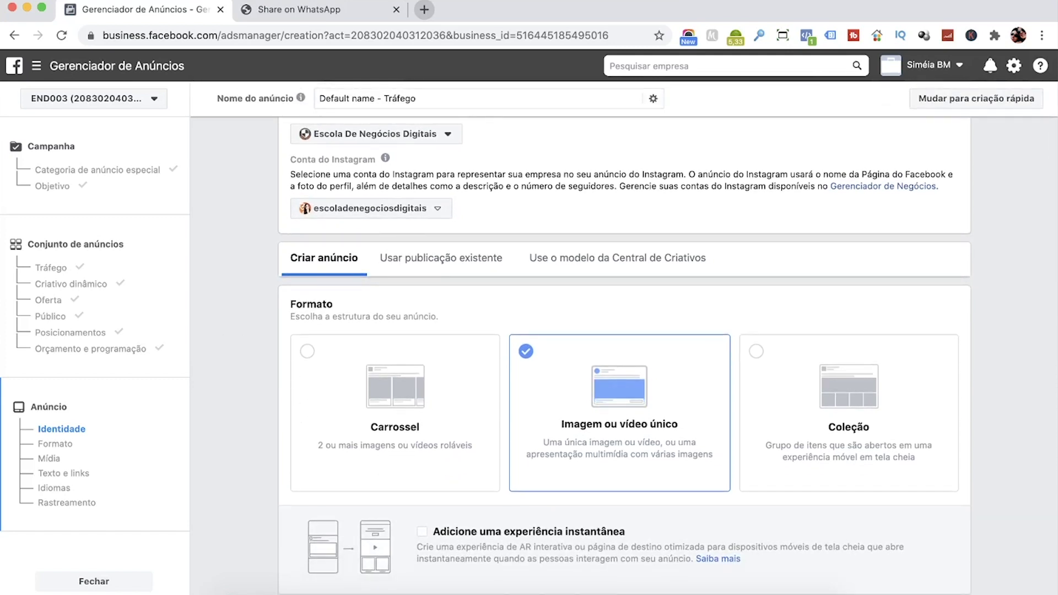
scroll(263, 331, "up", 3)
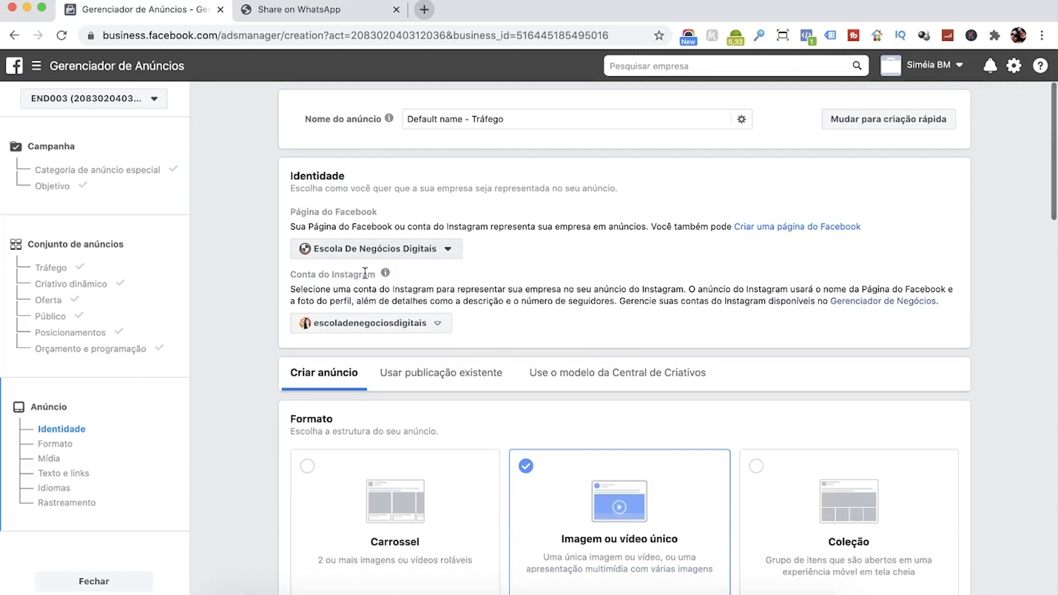
mouse_move(325, 266)
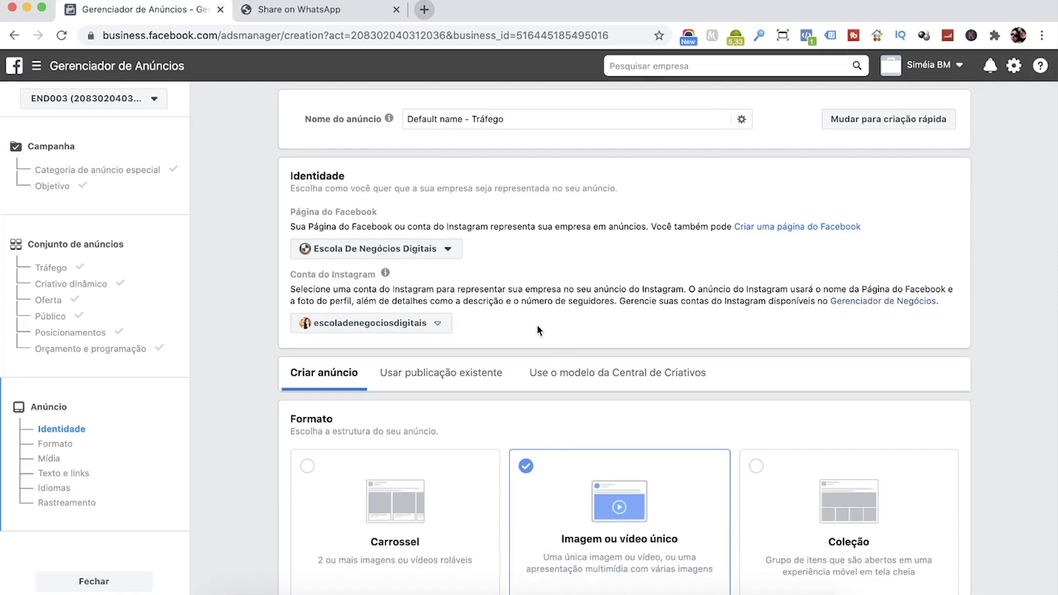
left_click(36, 65)
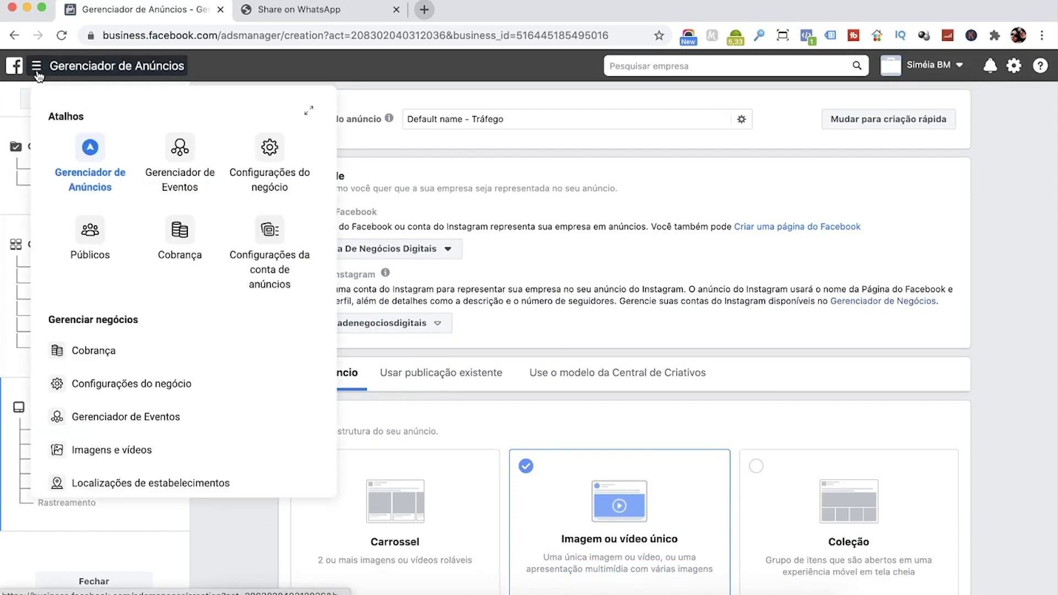
left_click(703, 273)
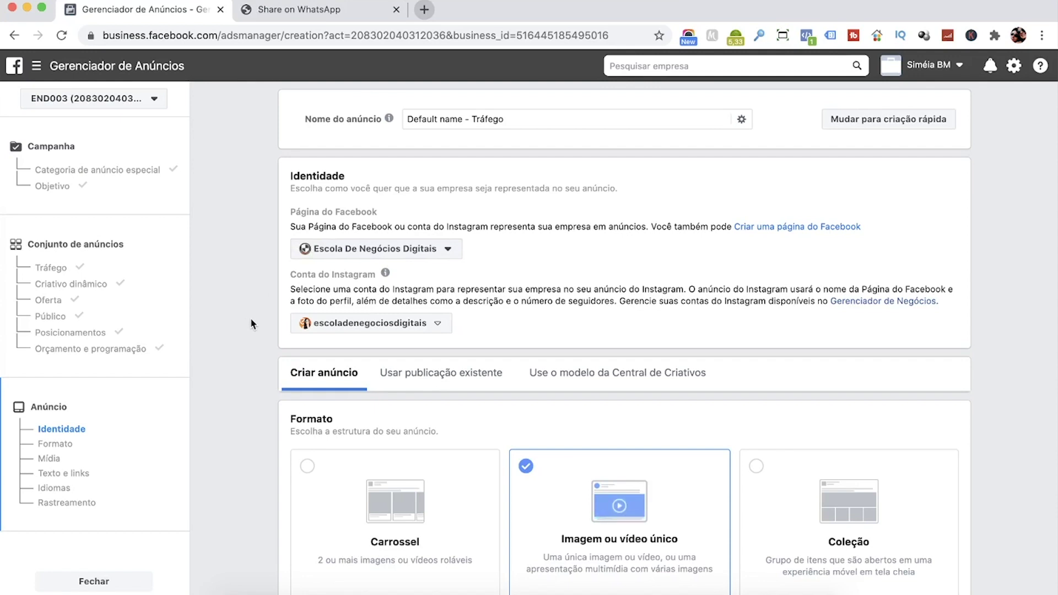
Examine the options for creating a new ad, including format, media, text, destination and call to action
scroll(251, 324, "down", 3)
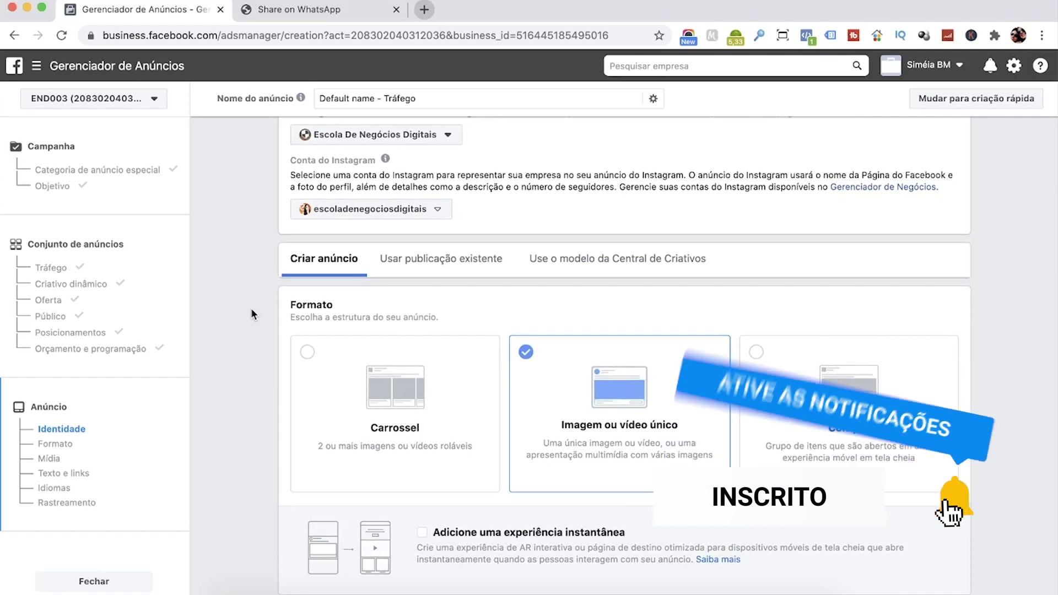
scroll(250, 308, "down", 2)
scroll(250, 309, "down", 2)
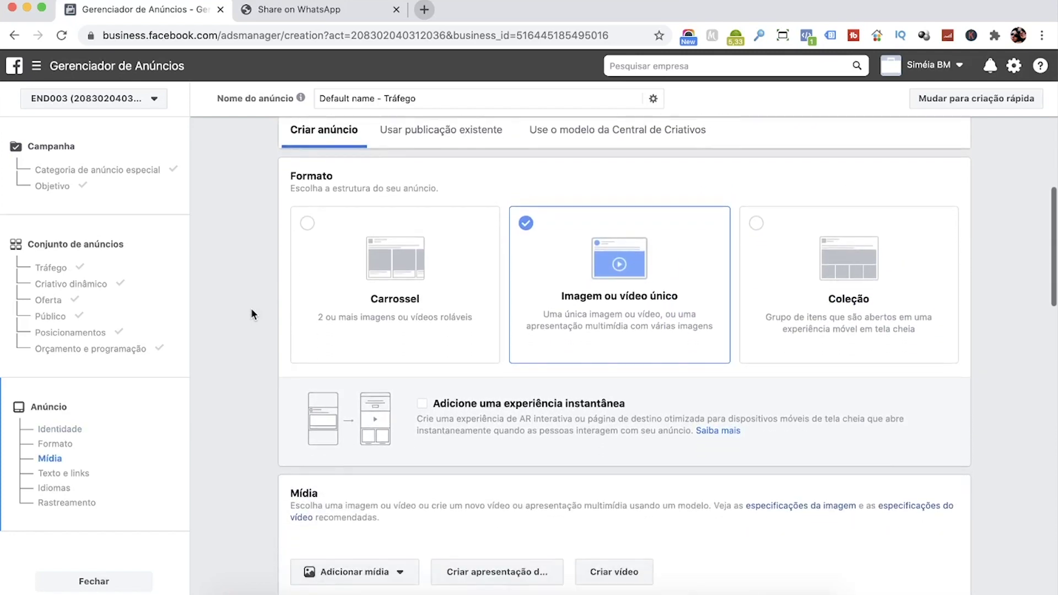
scroll(251, 309, "up", 1)
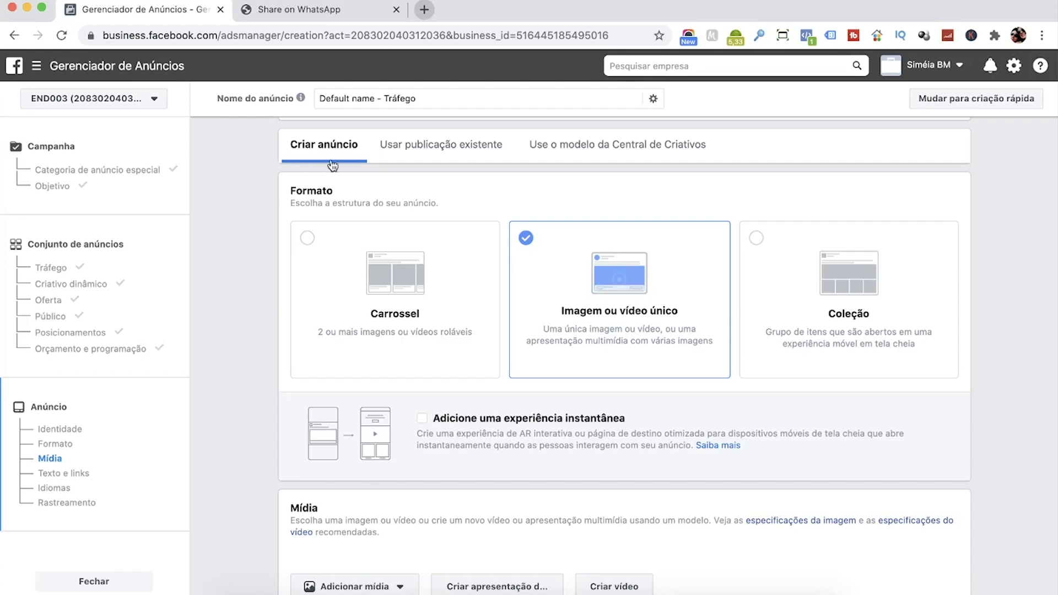
scroll(283, 306, "down", 3)
scroll(282, 306, "down", 12)
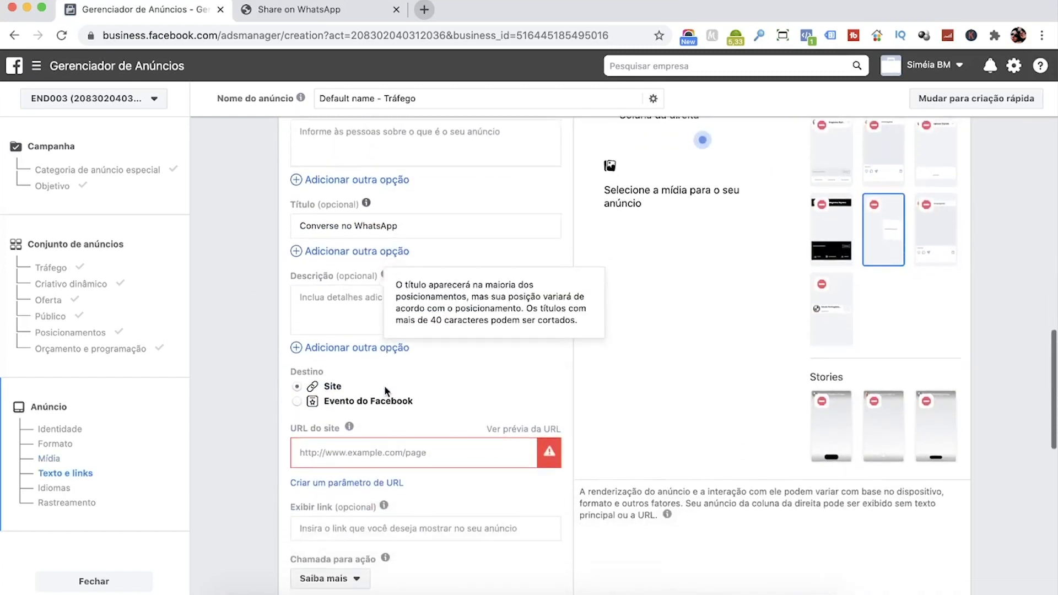
scroll(362, 364, "up", 3)
scroll(362, 363, "up", 15)
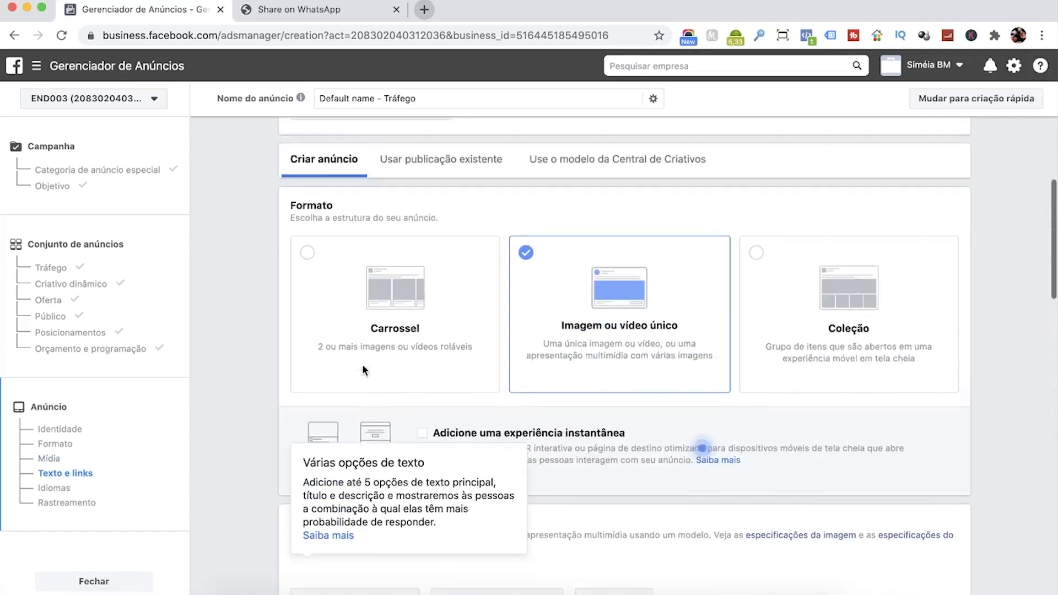
Switch the ad to using an existing Page post and dismiss the Instagram mentions and video call-to-action notices
left_click(431, 247)
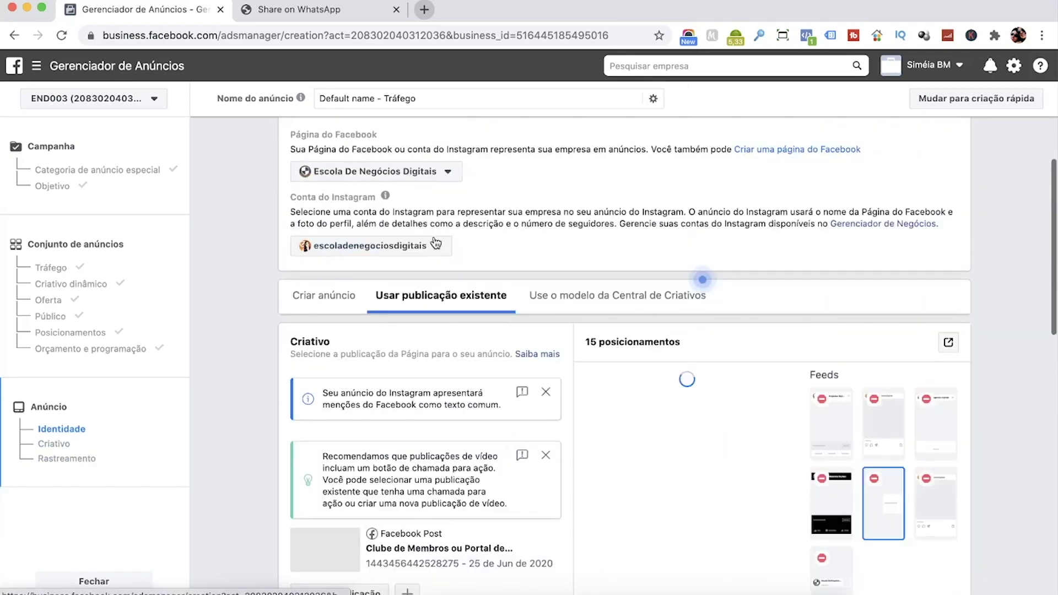
scroll(264, 312, "down", 3)
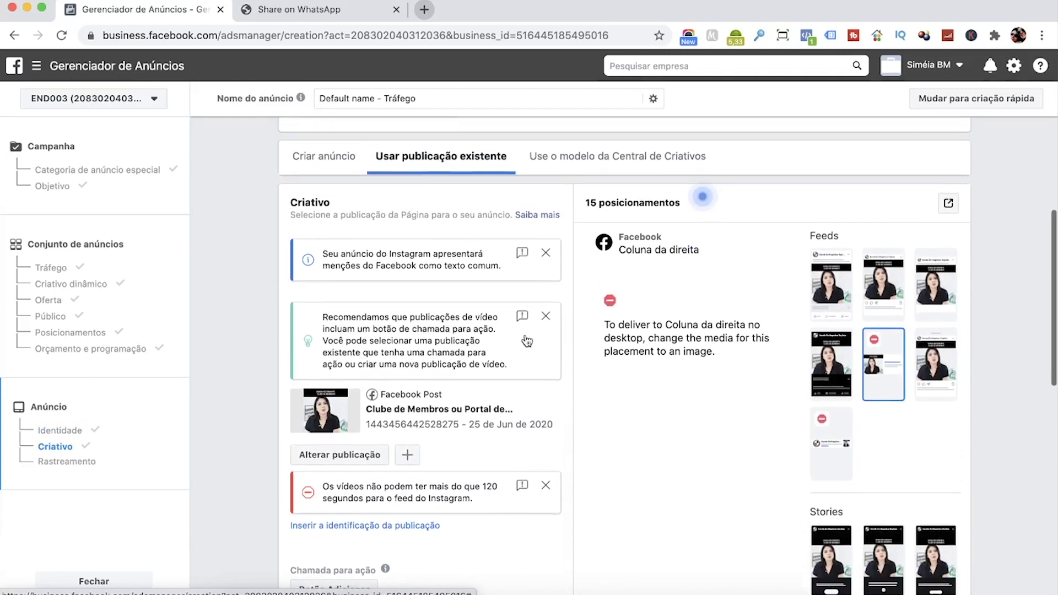
scroll(526, 344, "up", 1)
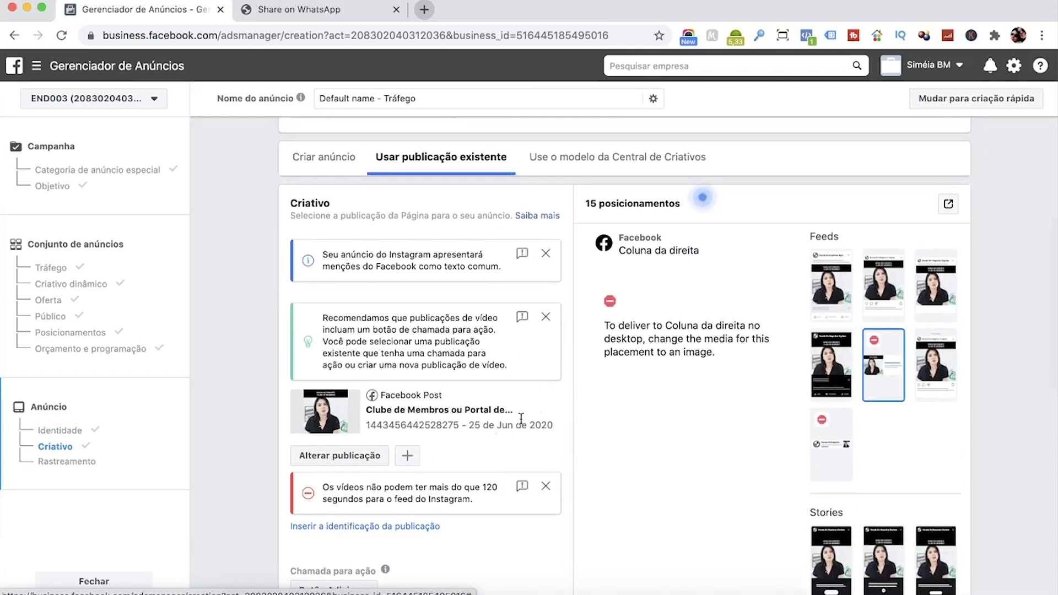
left_click(546, 325)
left_click(547, 255)
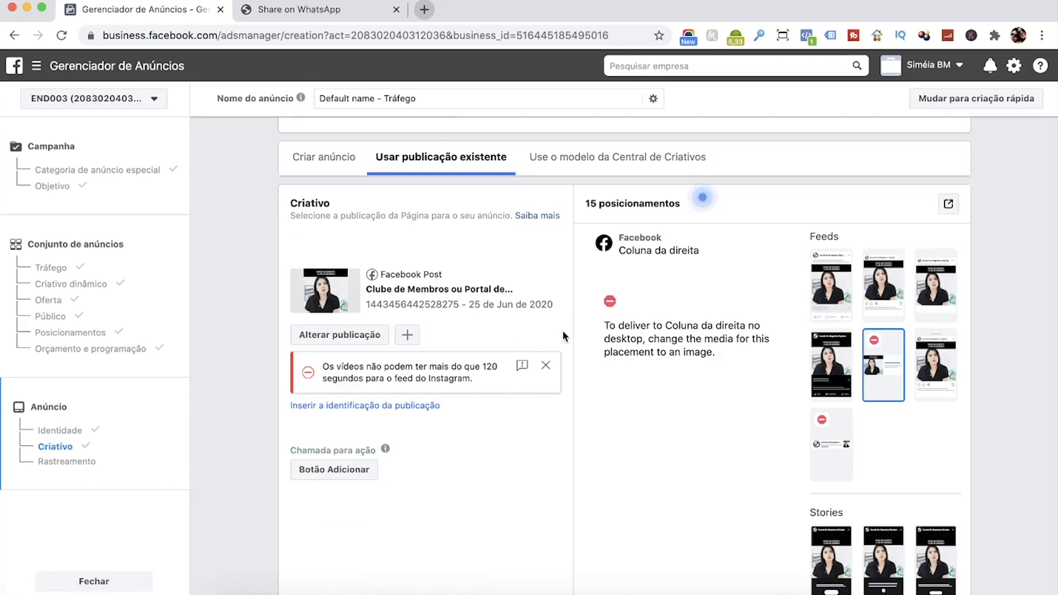
Dismiss the video length notice and change the ad's post to the 22 June 2020 mindset post from the Facebook Page
left_click(546, 367)
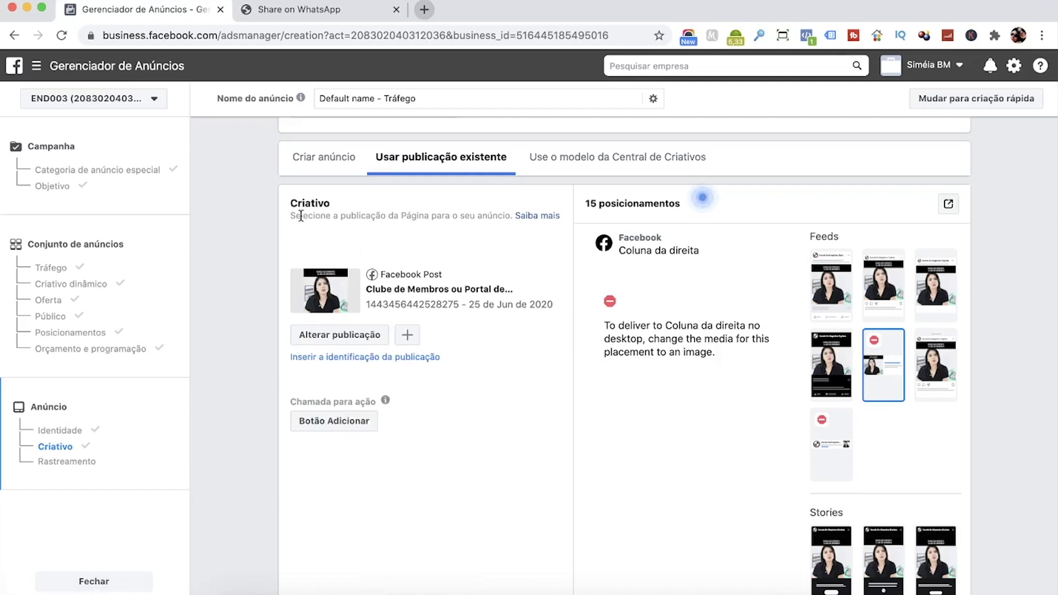
left_click(325, 334)
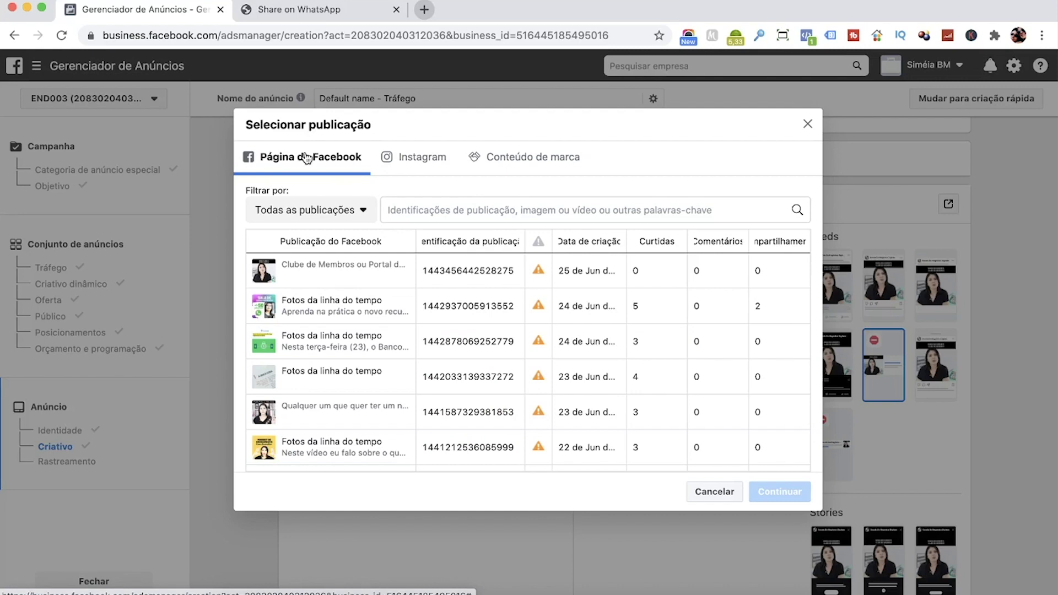
scroll(592, 374, "down", 5)
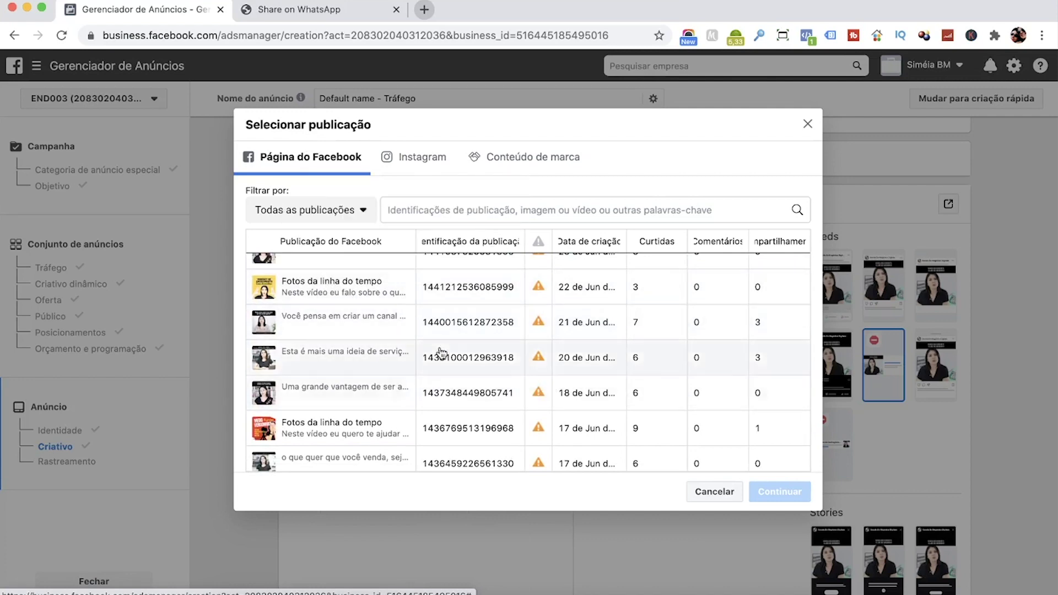
left_click(334, 296)
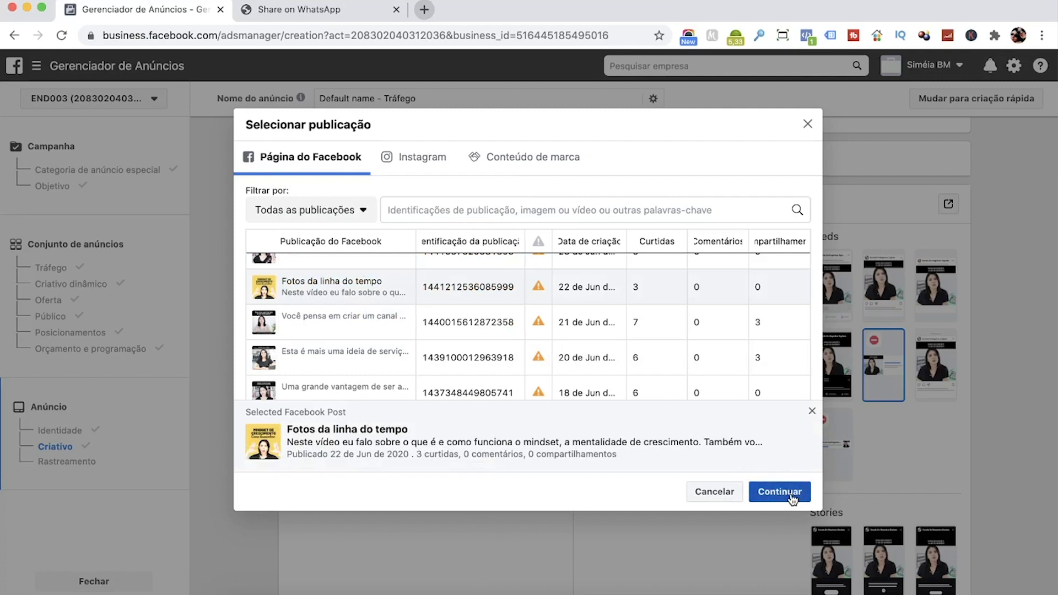
Check the Instagram posts available for the ad, return to the Facebook Page posts and confirm the selected mindset post
left_click(414, 161)
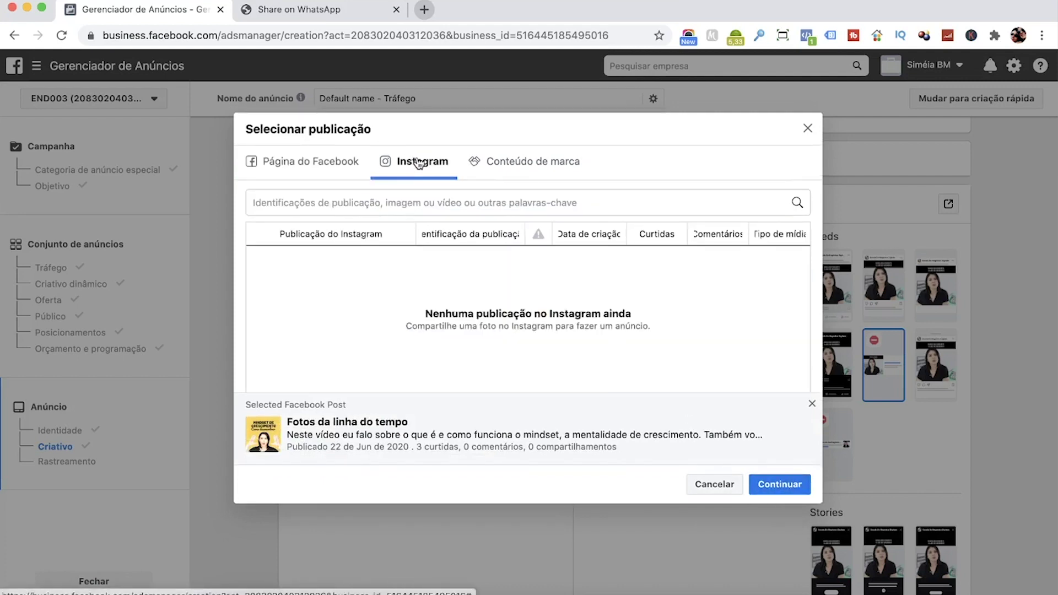
mouse_move(409, 308)
left_mouse_down()
mouse_move(645, 328)
mouse_move(421, 295)
left_mouse_up()
left_click(664, 330)
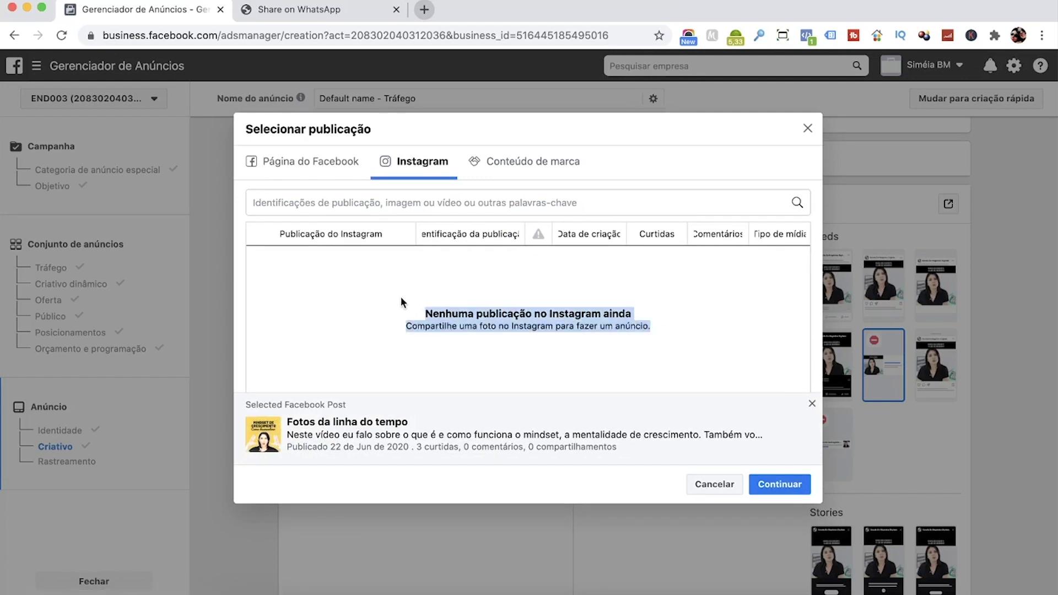
left_click(449, 299)
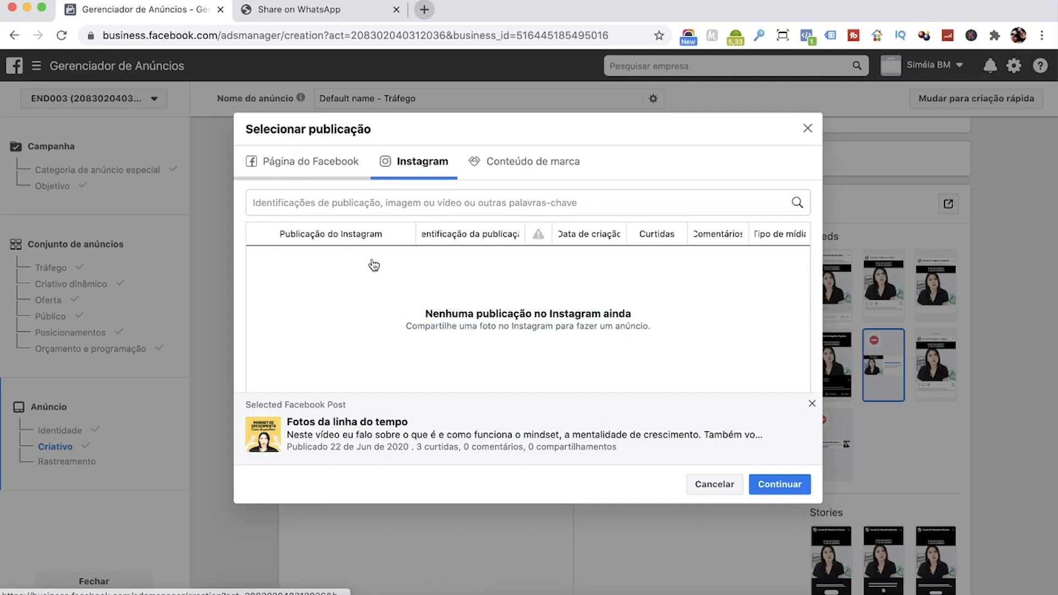
left_click(304, 164)
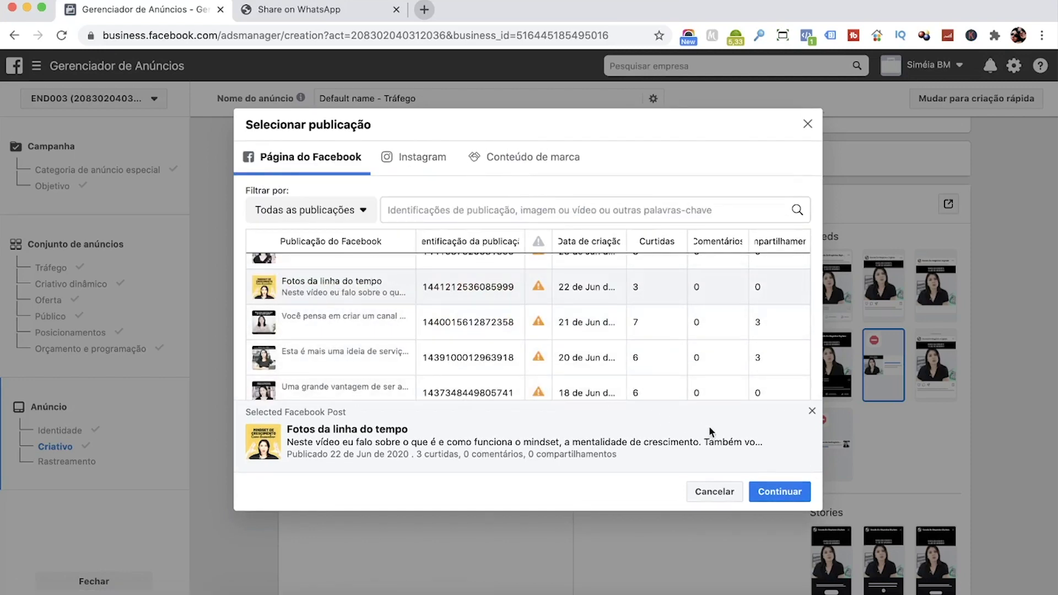
left_click(767, 492)
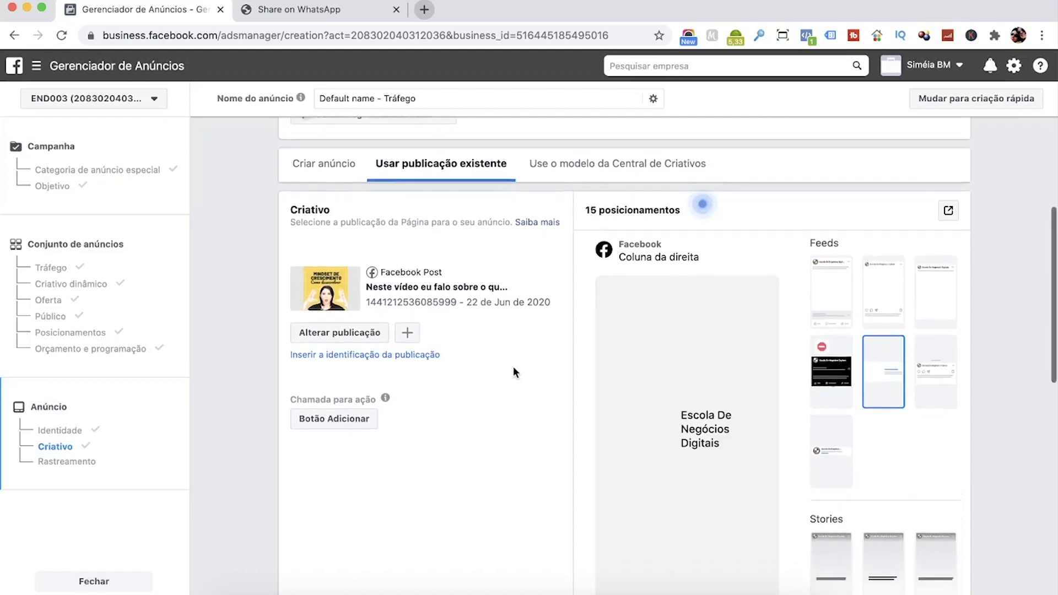
Preview the ad in the Facebook feed, Instagram feed, Facebook Marketplace and Instagram Stories placements
scroll(514, 373, "down", 1)
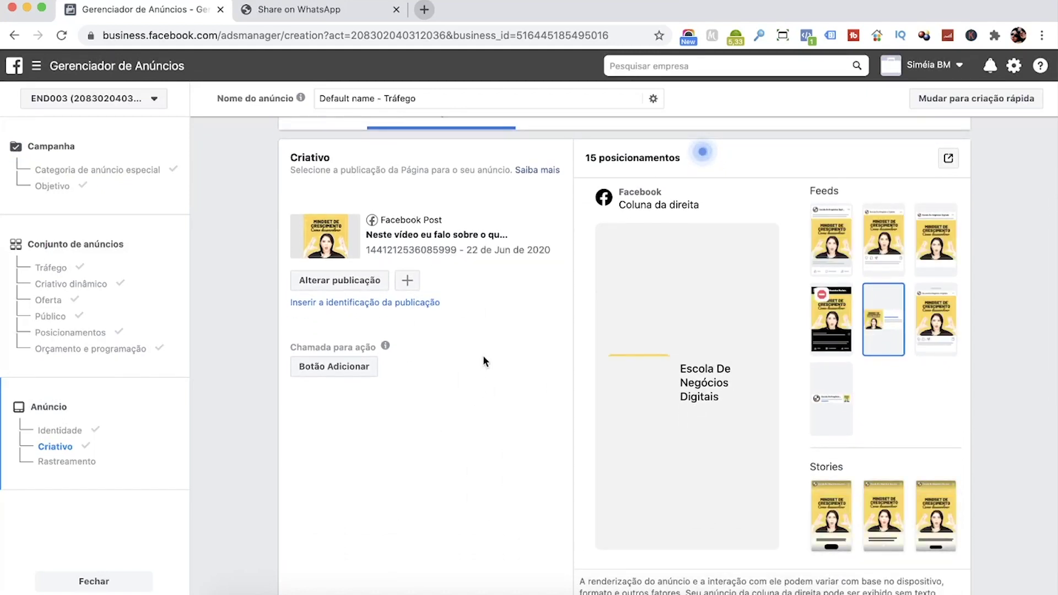
scroll(487, 308, "up", 1)
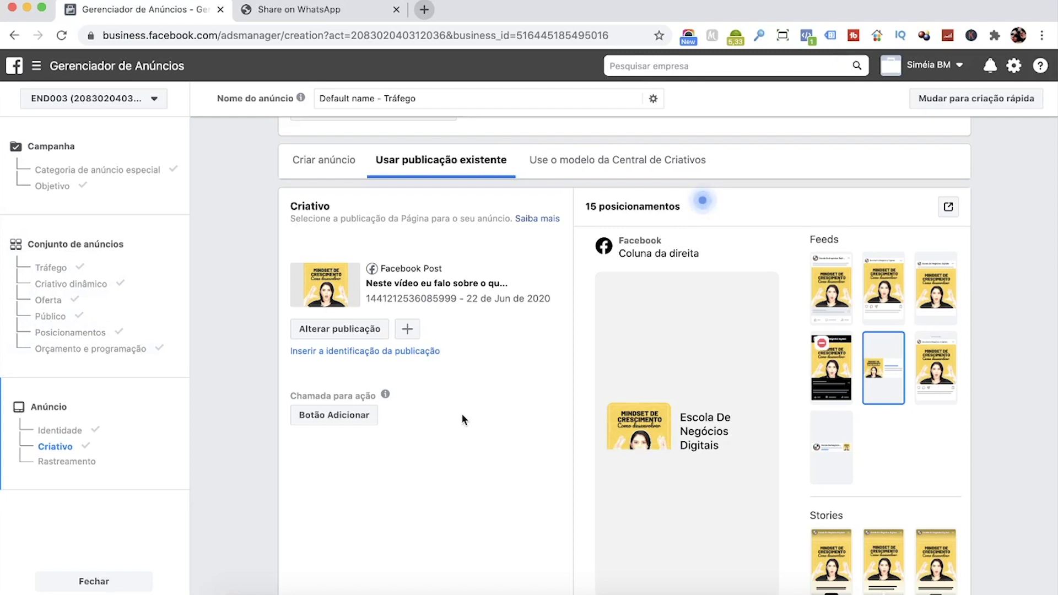
scroll(496, 386, "down", 2)
scroll(519, 355, "up", 1)
scroll(520, 361, "down", 1)
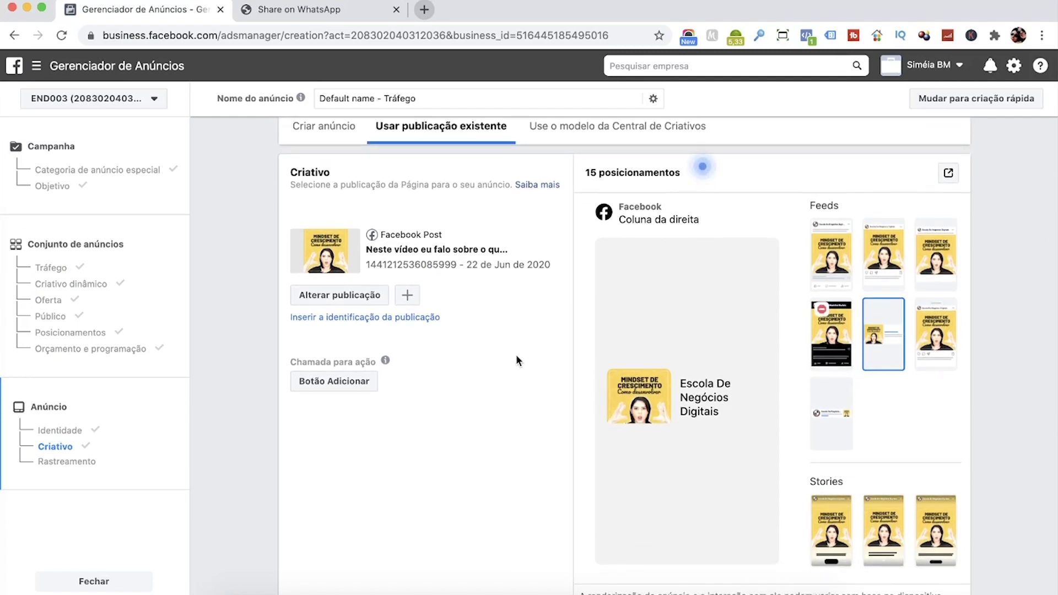
left_click(832, 251)
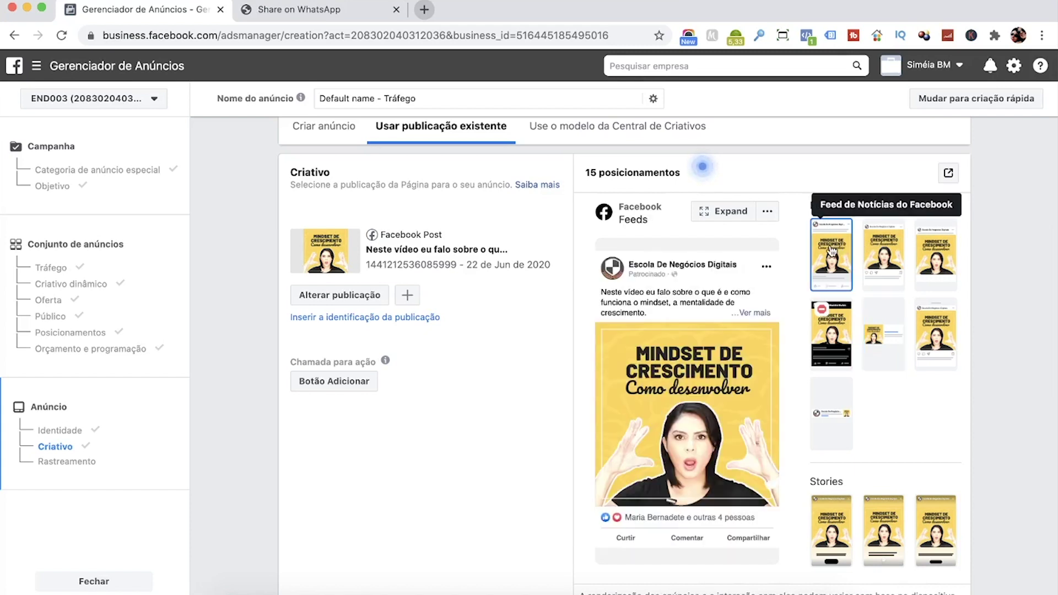
left_click(887, 256)
left_click(935, 277)
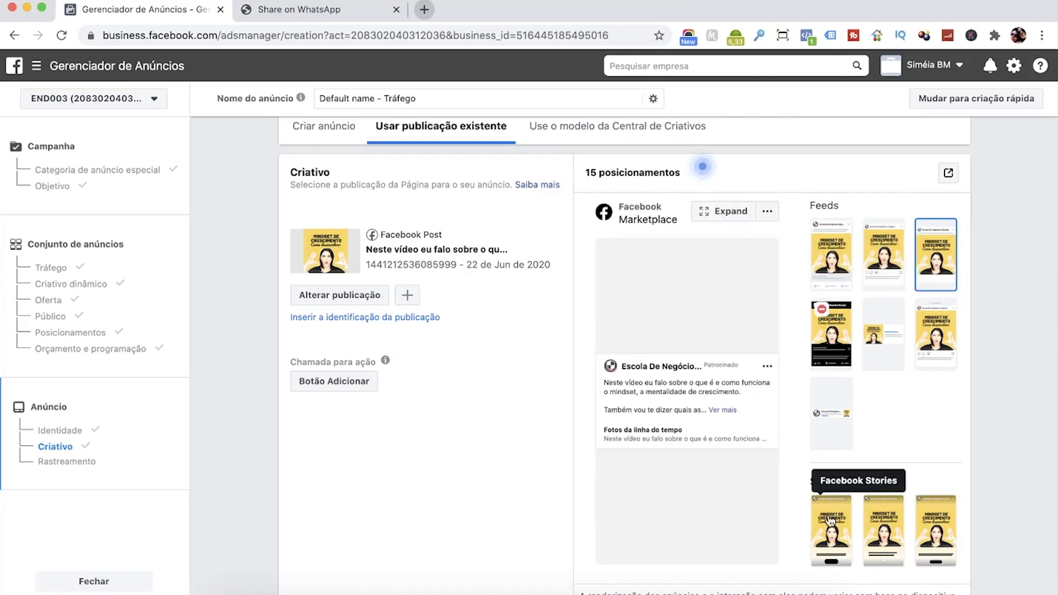
left_click(883, 524)
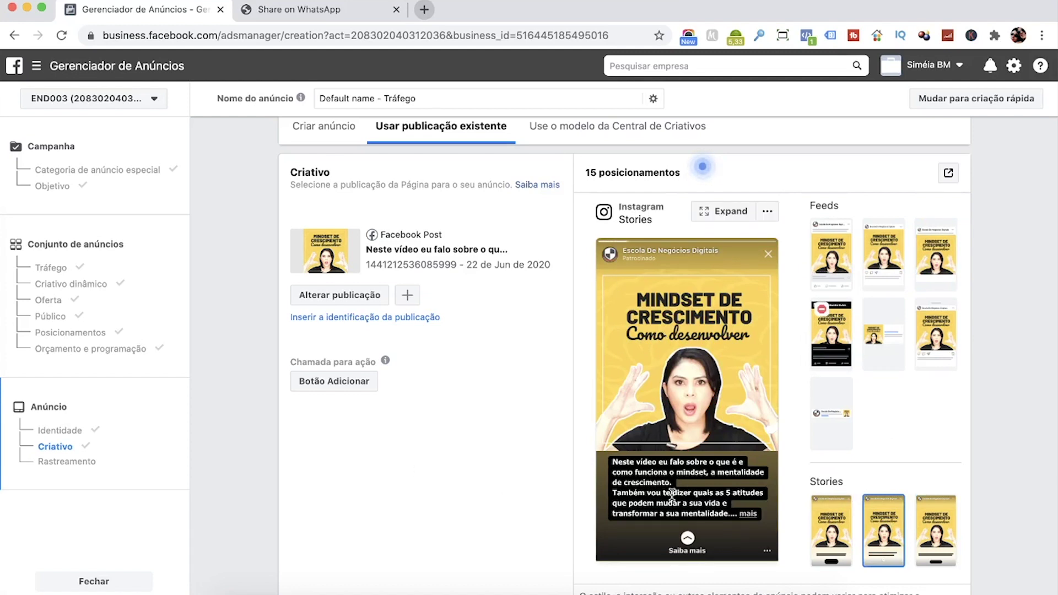
Look at the call-to-action form, cancel it and preview the ad again in the Facebook and Instagram feeds
left_click(317, 383)
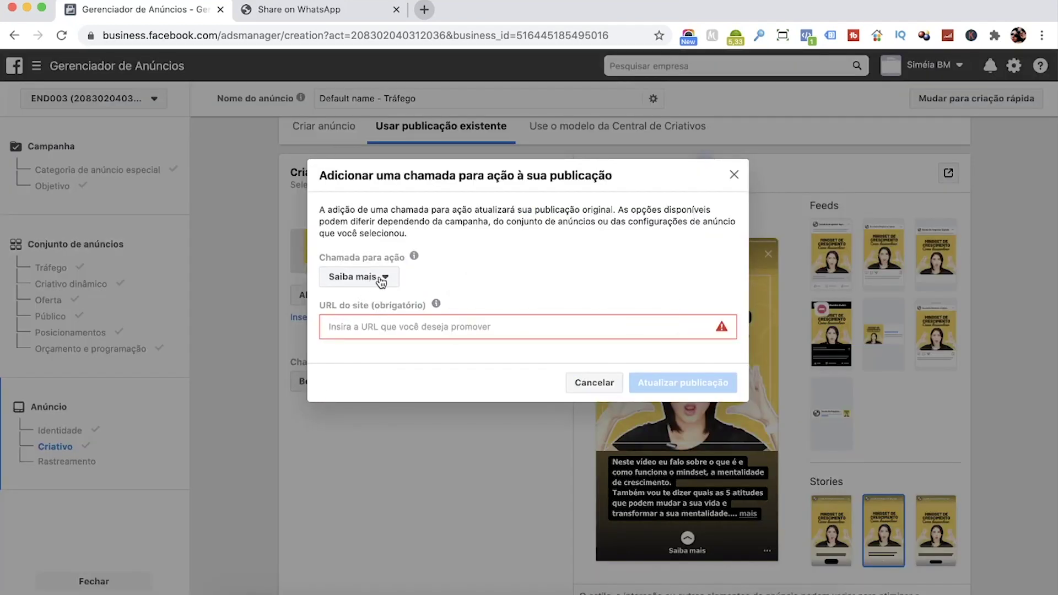
left_click(594, 382)
left_click(831, 256)
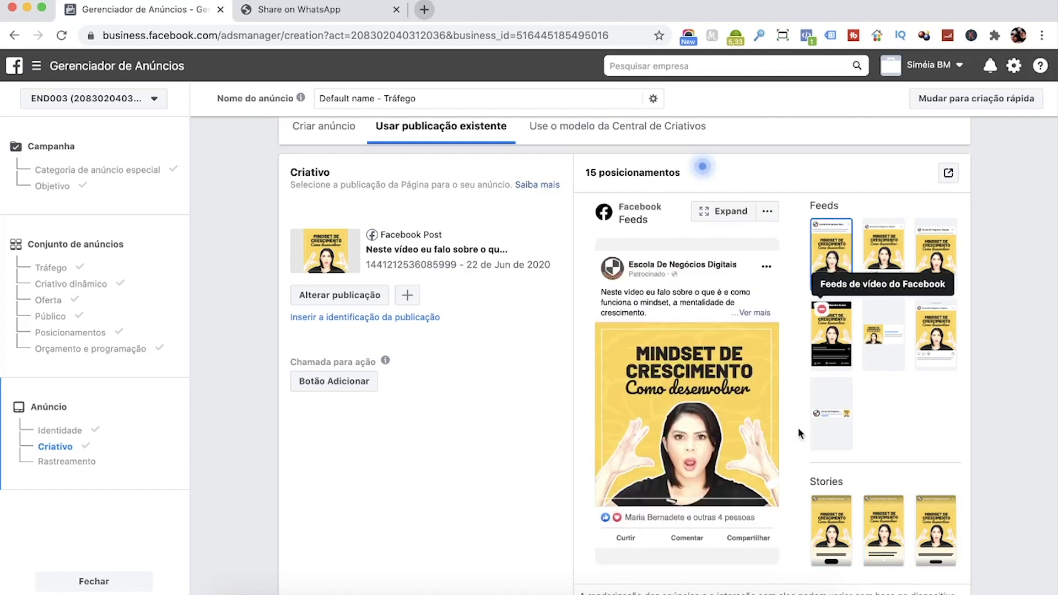
left_click(897, 262)
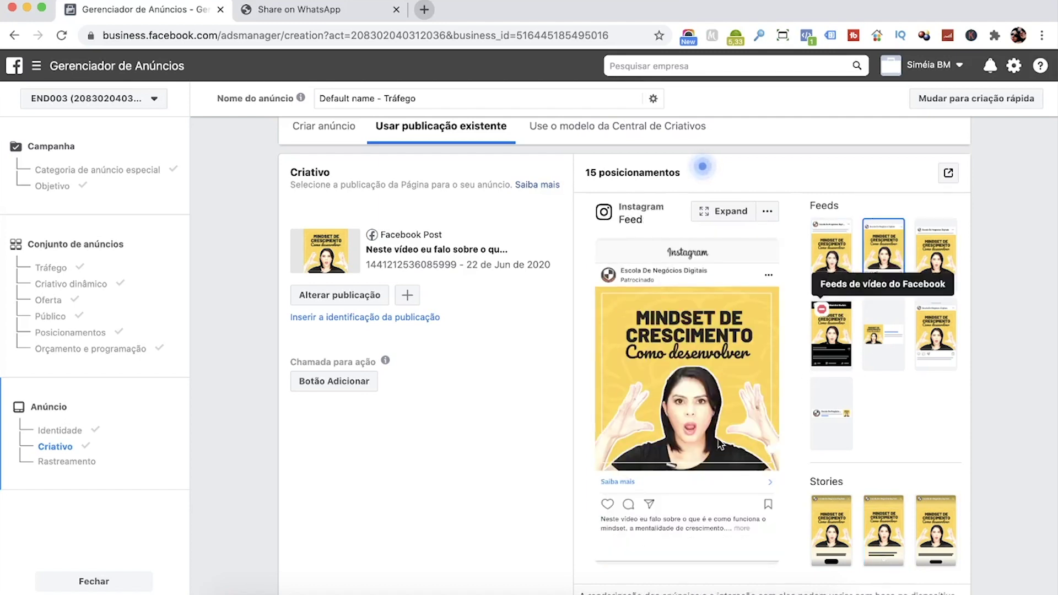
Start adding a call to action to the post, try Fale conosco, and set it to Saiba mais
left_click(341, 386)
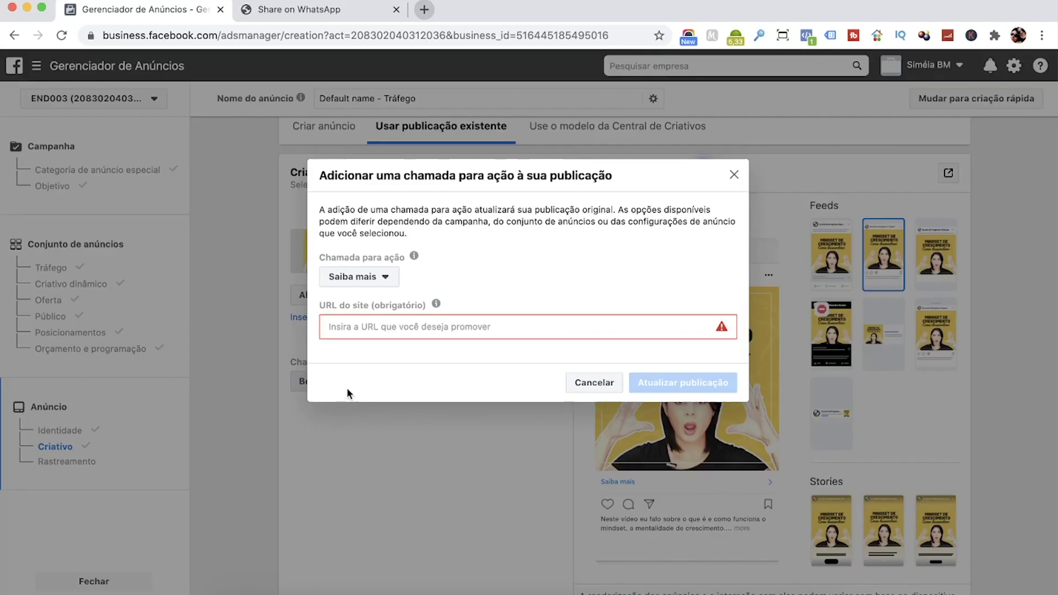
left_click(366, 281)
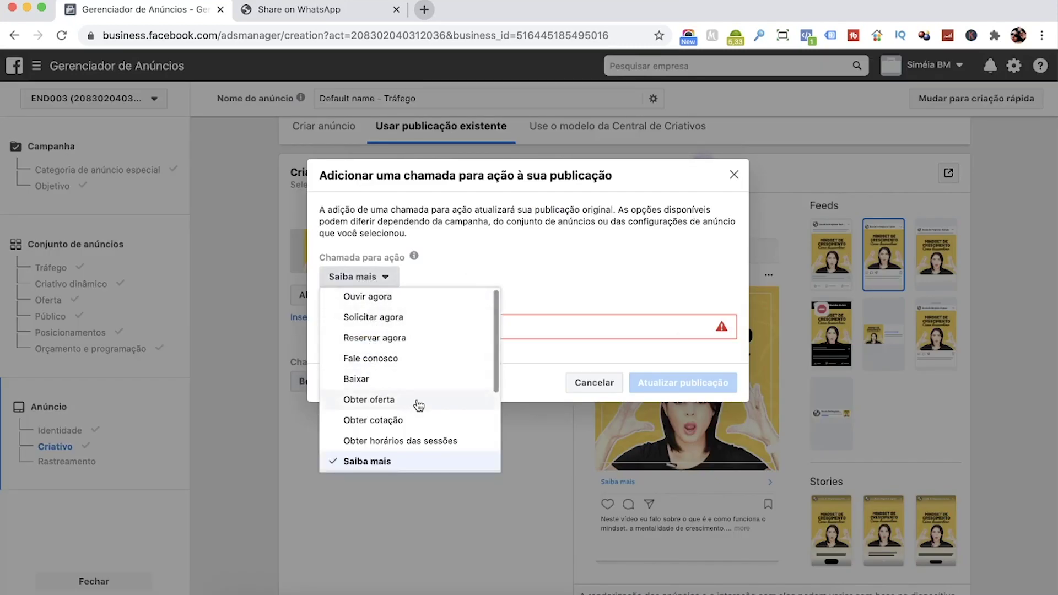
left_click(370, 358)
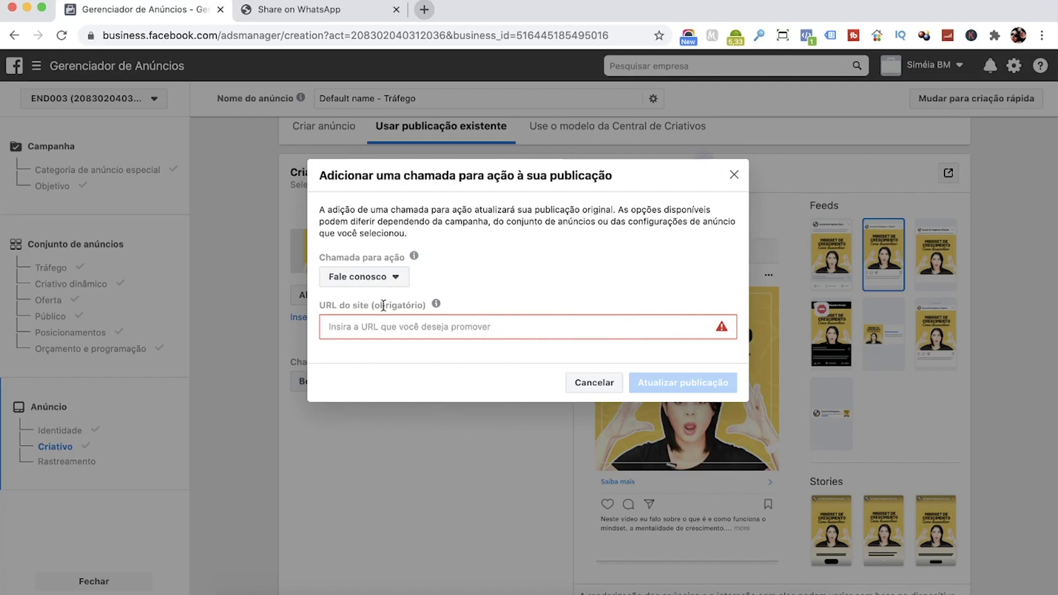
left_click(389, 278)
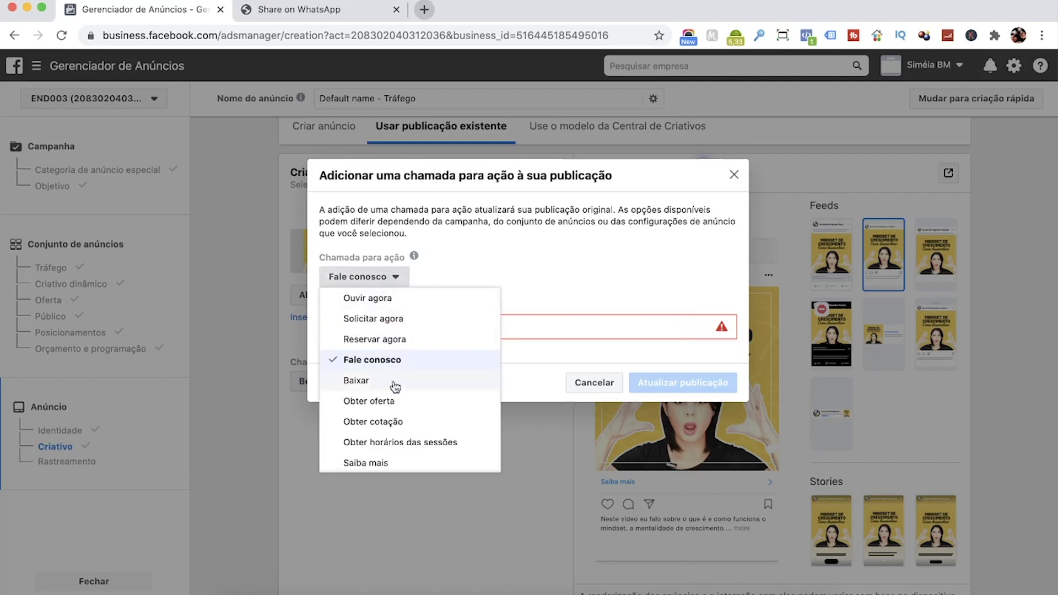
left_click(378, 463)
left_click(374, 331)
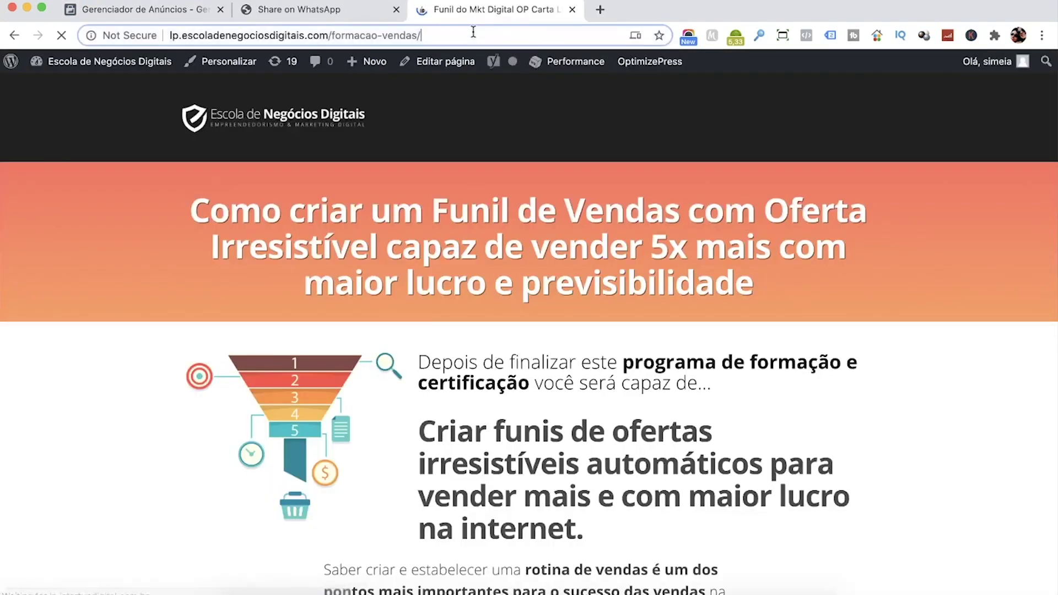
left_click(472, 31)
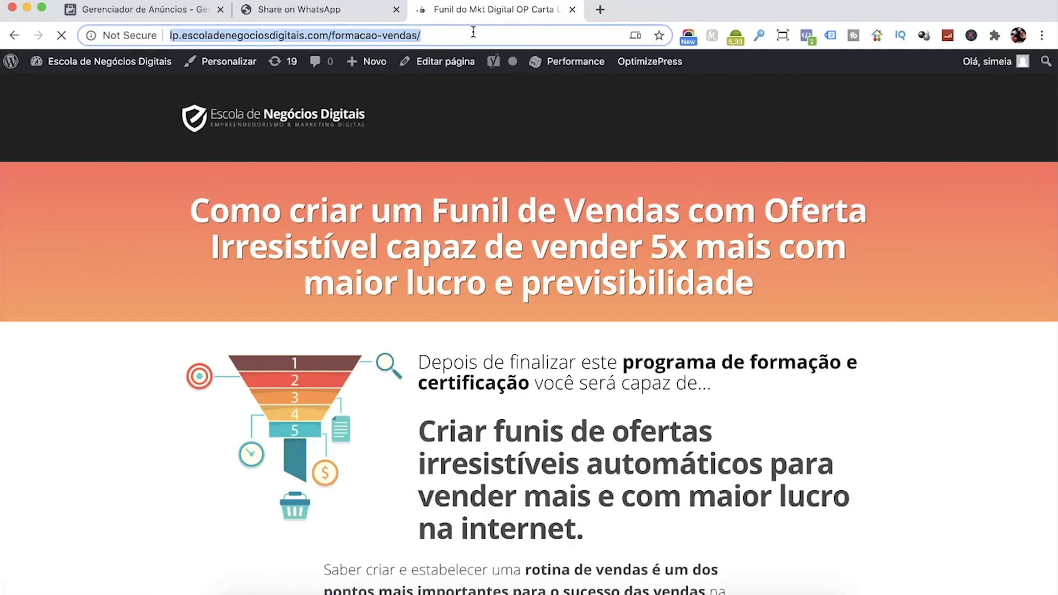
left_click(245, 38)
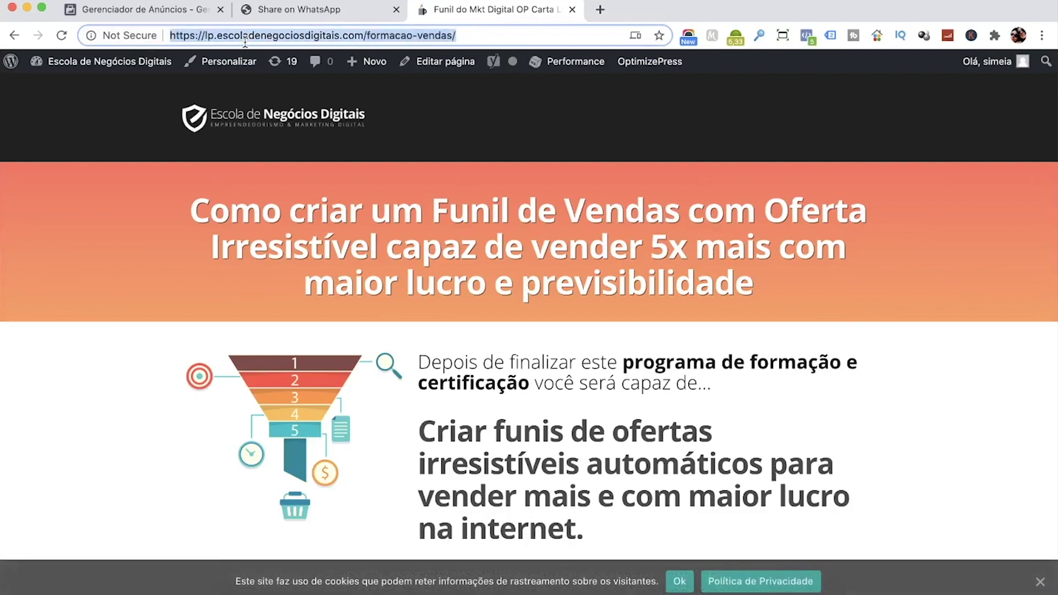
right_click(246, 37)
left_click(298, 151)
Back in Ads Manager, paste the landing page address as the call to action's website URL and update the post
left_click(127, 10)
right_click(367, 331)
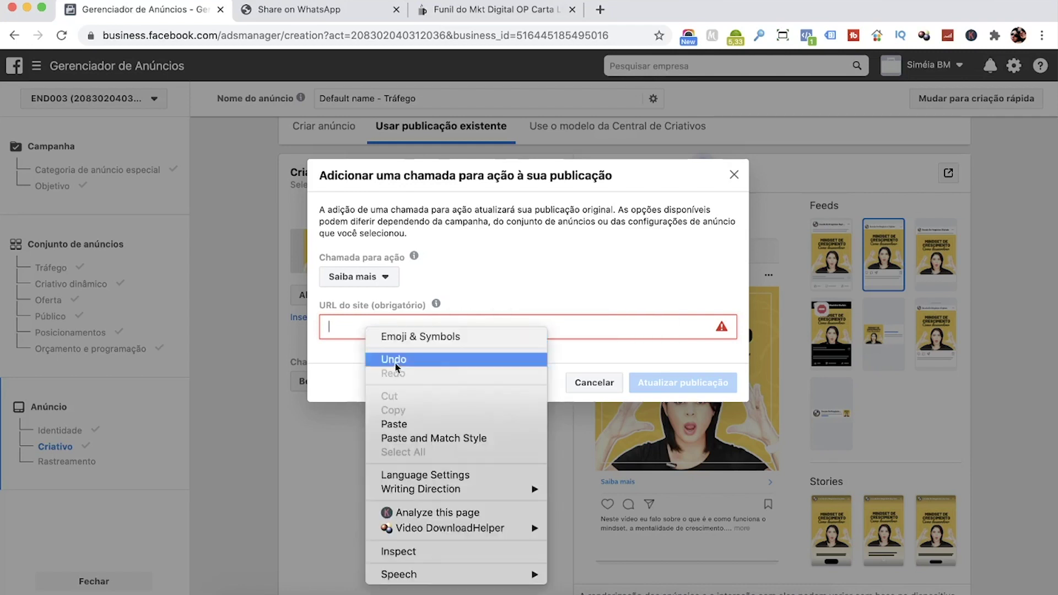
left_click(394, 424)
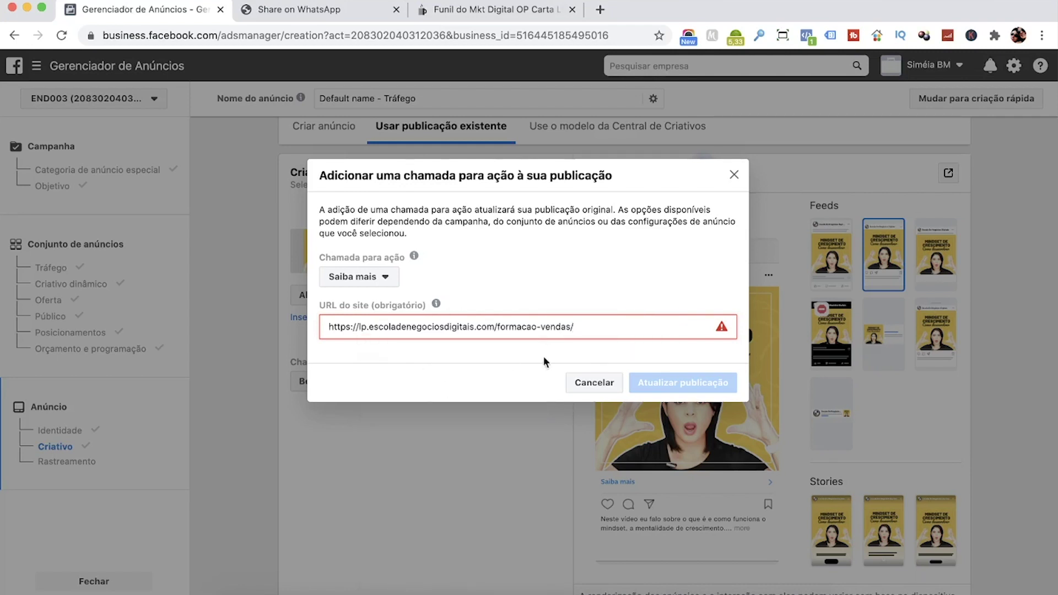
left_click(667, 382)
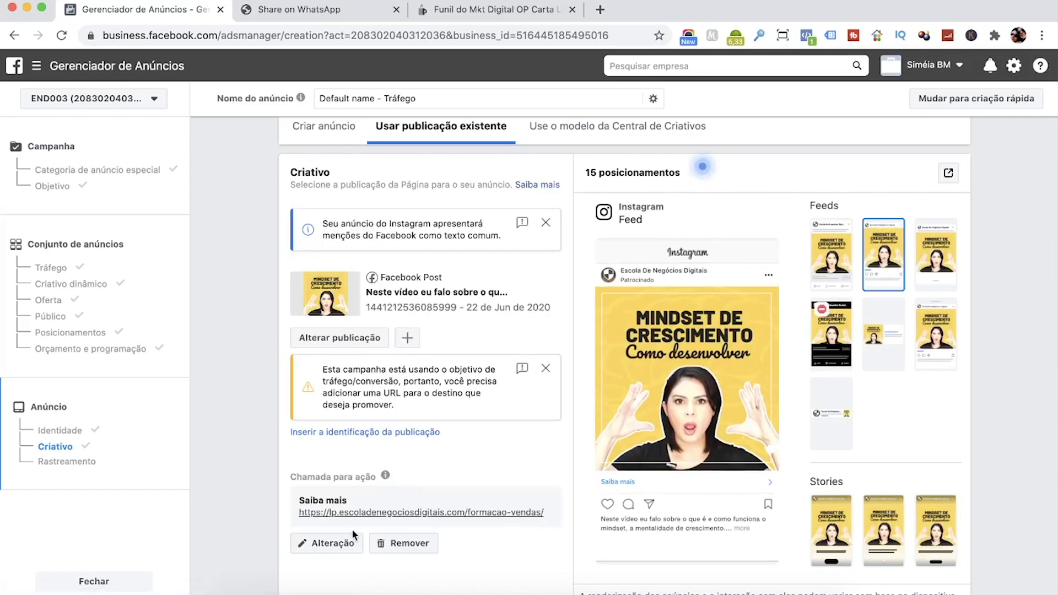
Review the ad's creative, its call to action and its Facebook Page and Instagram identity settings
scroll(521, 515, "down", 1)
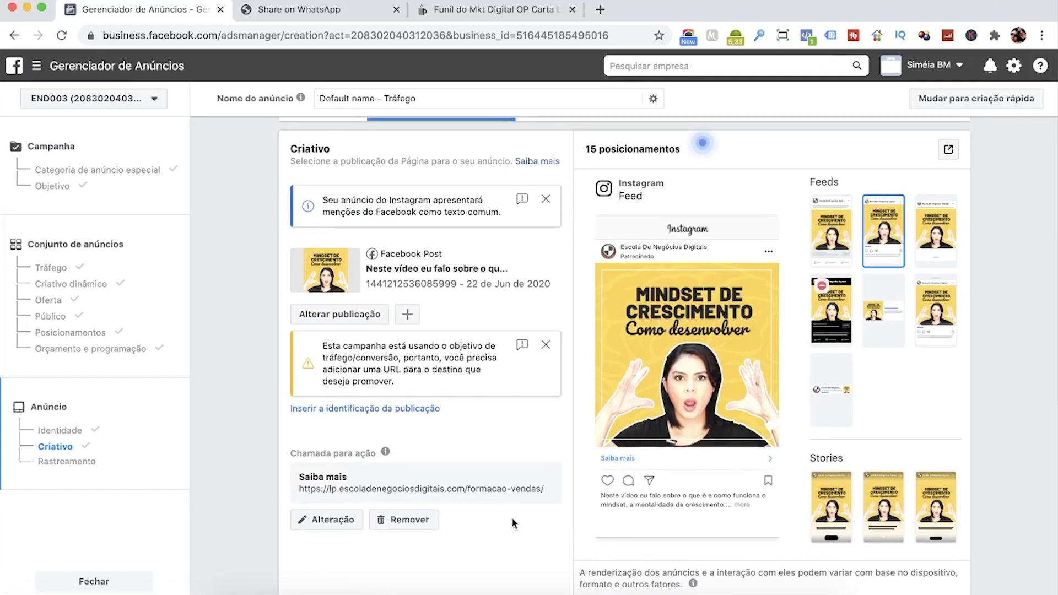
scroll(512, 522, "down", 3)
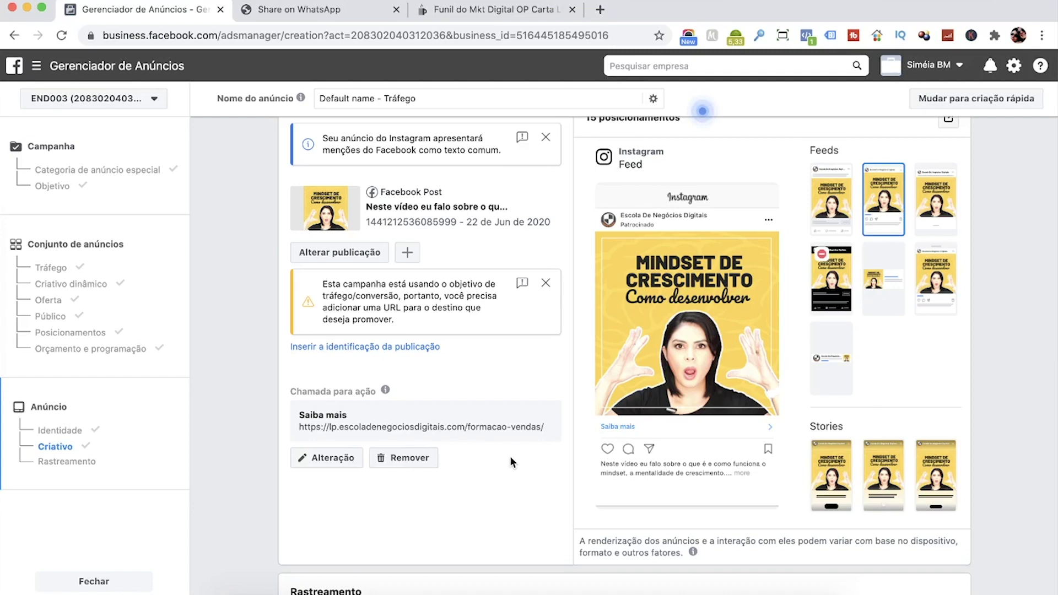
scroll(510, 457, "up", 2)
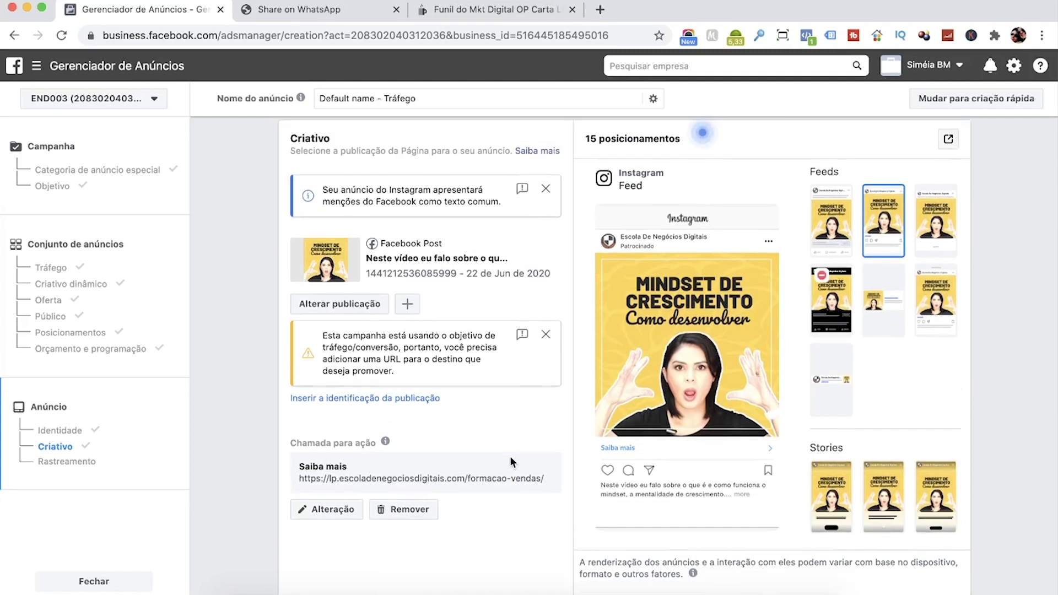
scroll(510, 460, "up", 10)
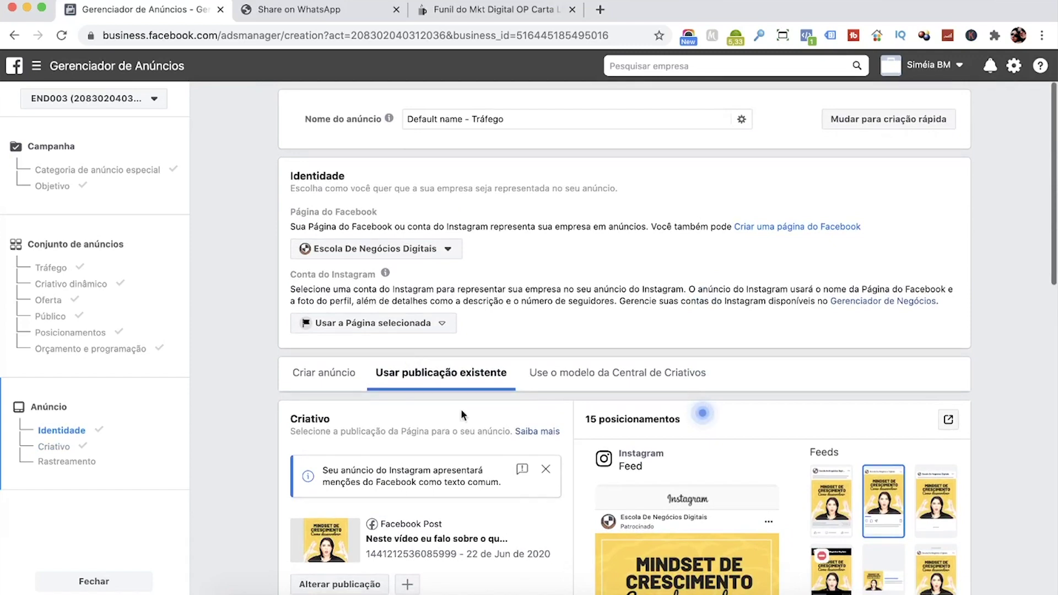
Turn off Facebook pixel conversion tracking for the ad
scroll(524, 471, "down", 9)
scroll(524, 473, "down", 4)
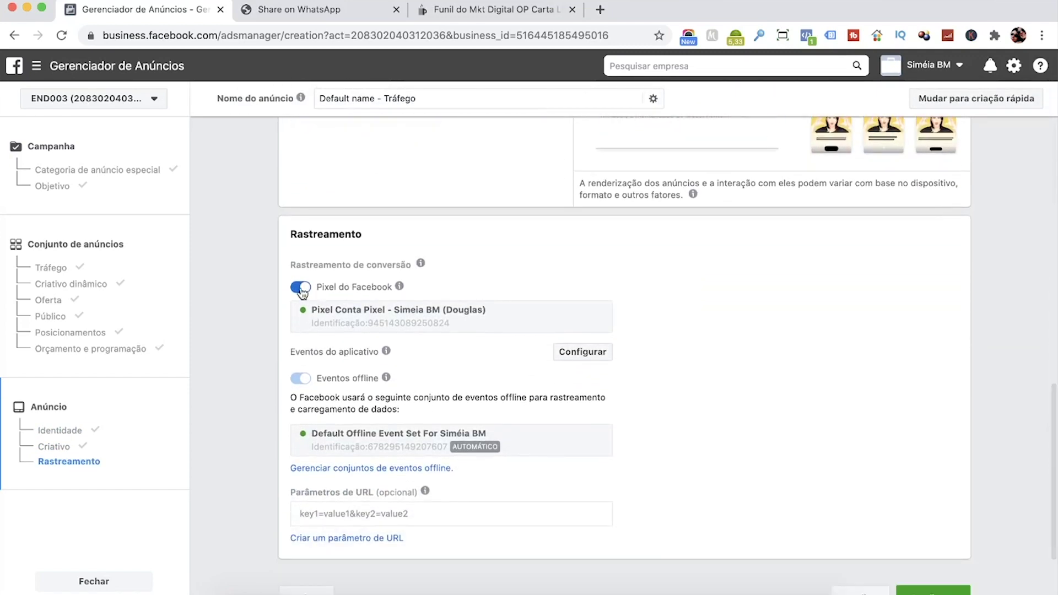
left_click(301, 287)
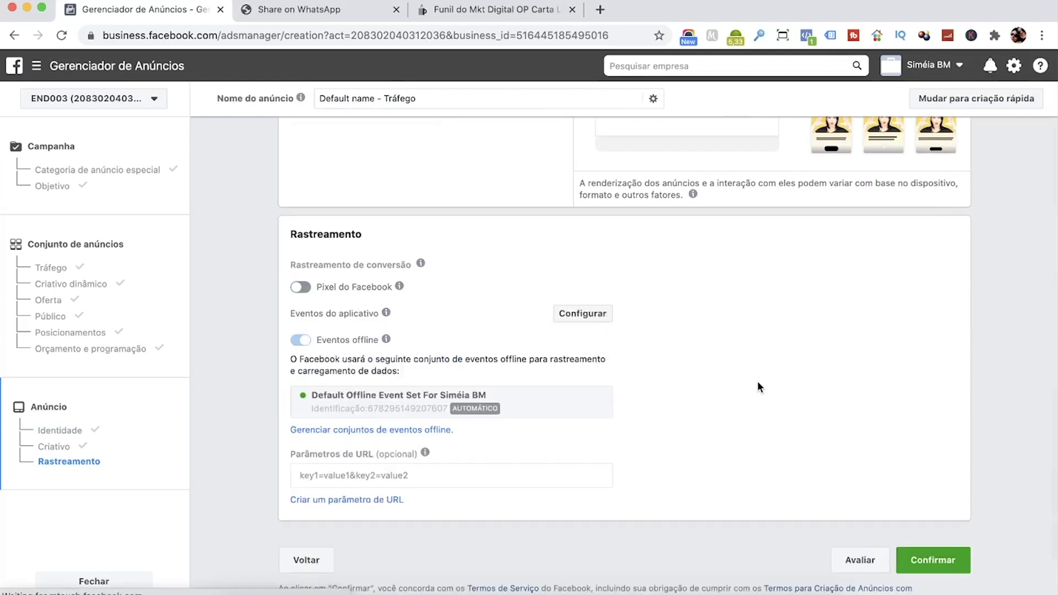
scroll(757, 382, "up", 3)
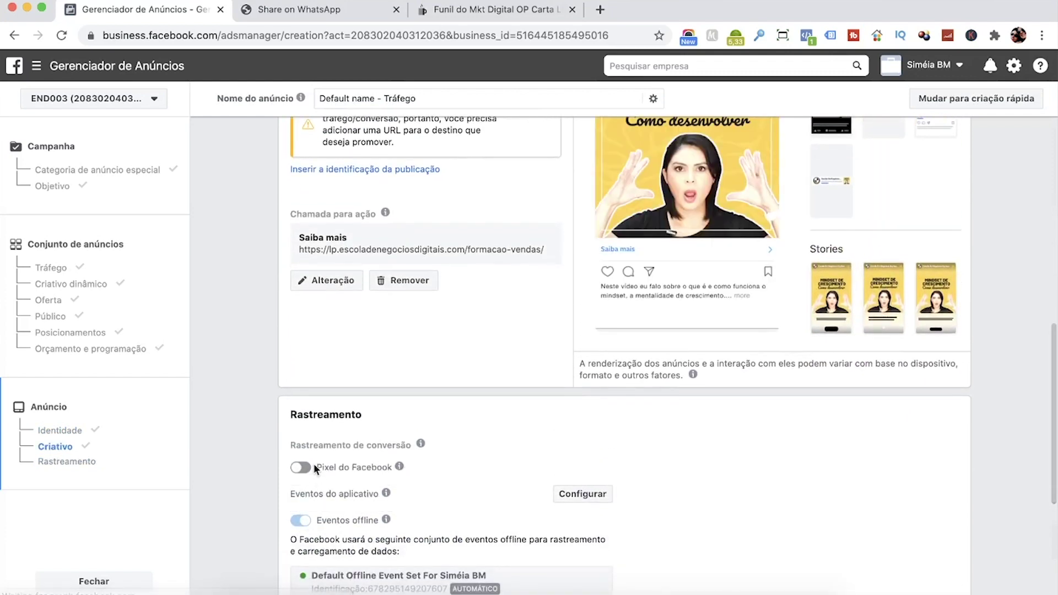
Turn Facebook pixel tracking back on for the ad and check the sales funnel landing page that its call to action links to
left_click(306, 468)
scroll(498, 450, "up", 3)
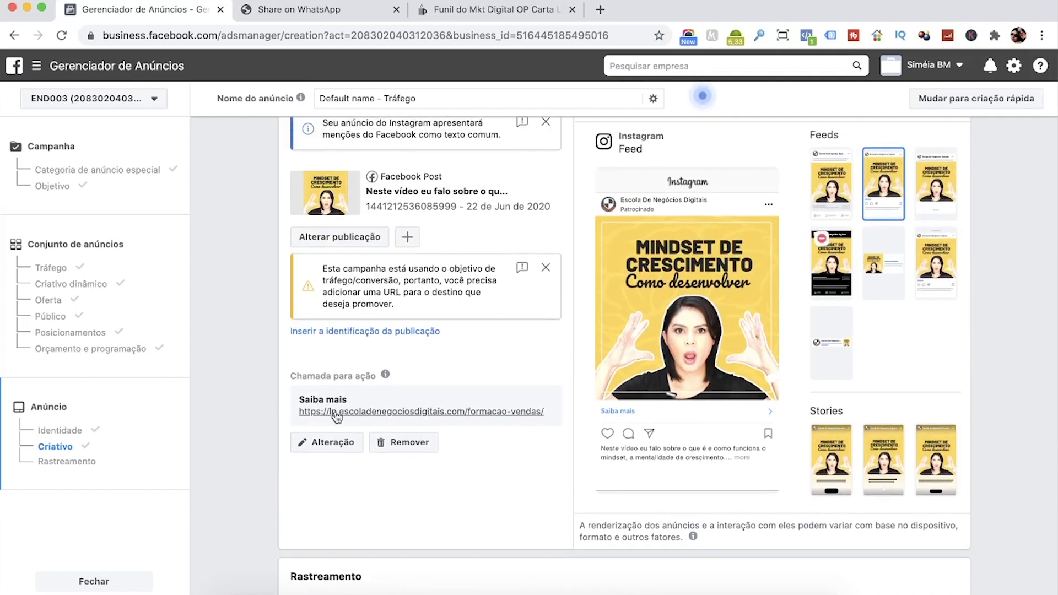
left_click(491, 416)
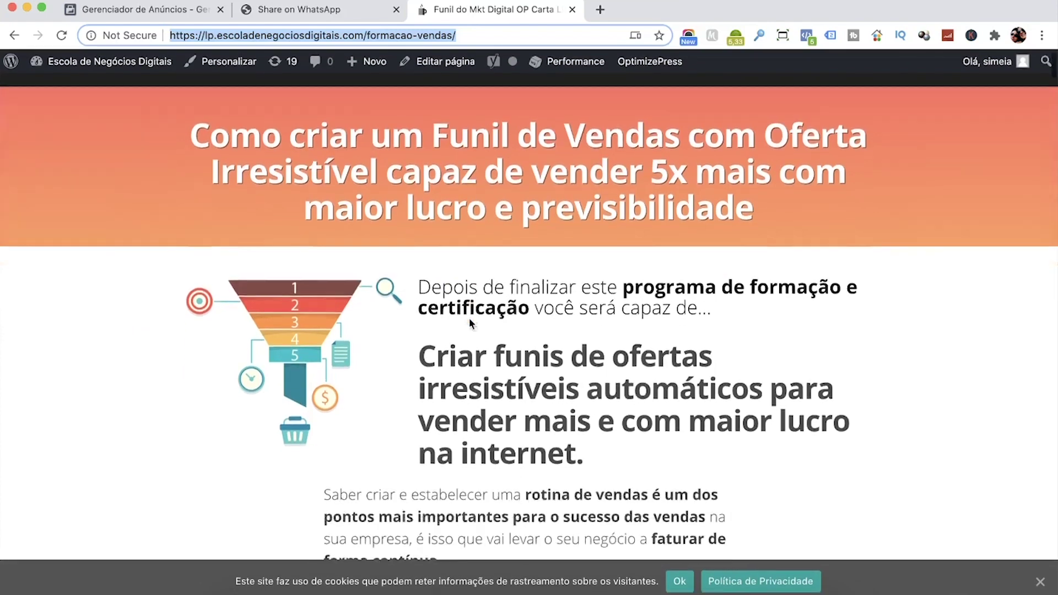
scroll(468, 319, "down", 5)
scroll(386, 231, "up", 6)
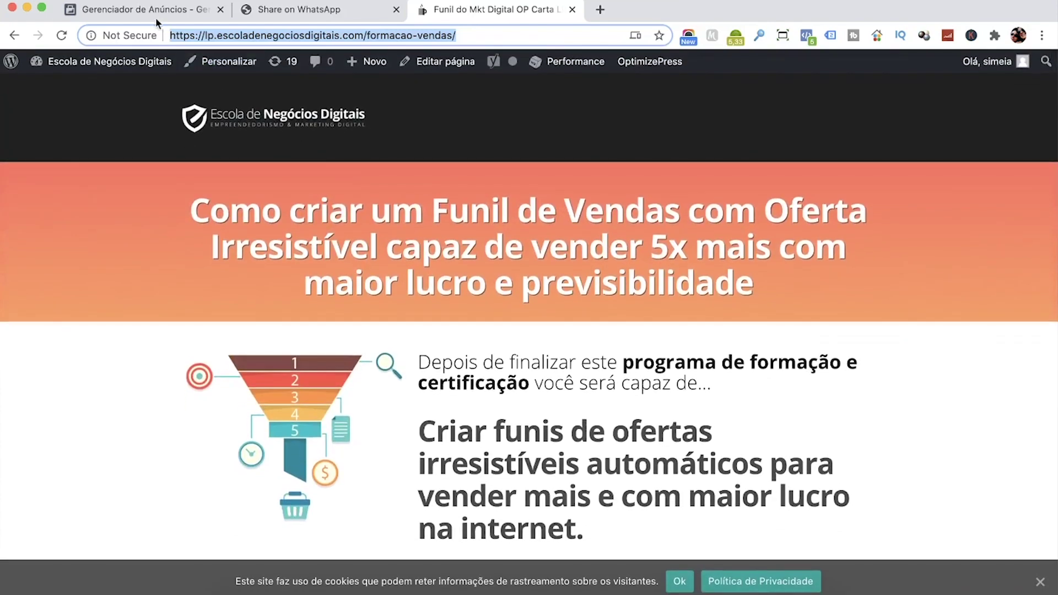
Return to Ads Manager, review the ad's tracking settings and confirm the ad to publish the campaign
left_click(157, 20)
scroll(483, 494, "down", 5)
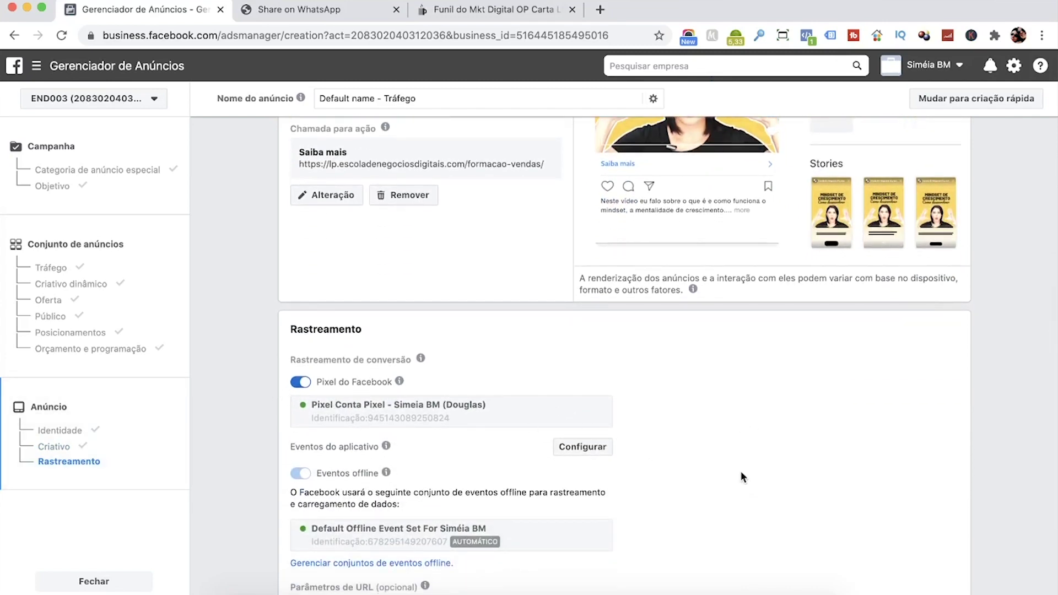
scroll(742, 476, "down", 2)
scroll(742, 477, "down", 3)
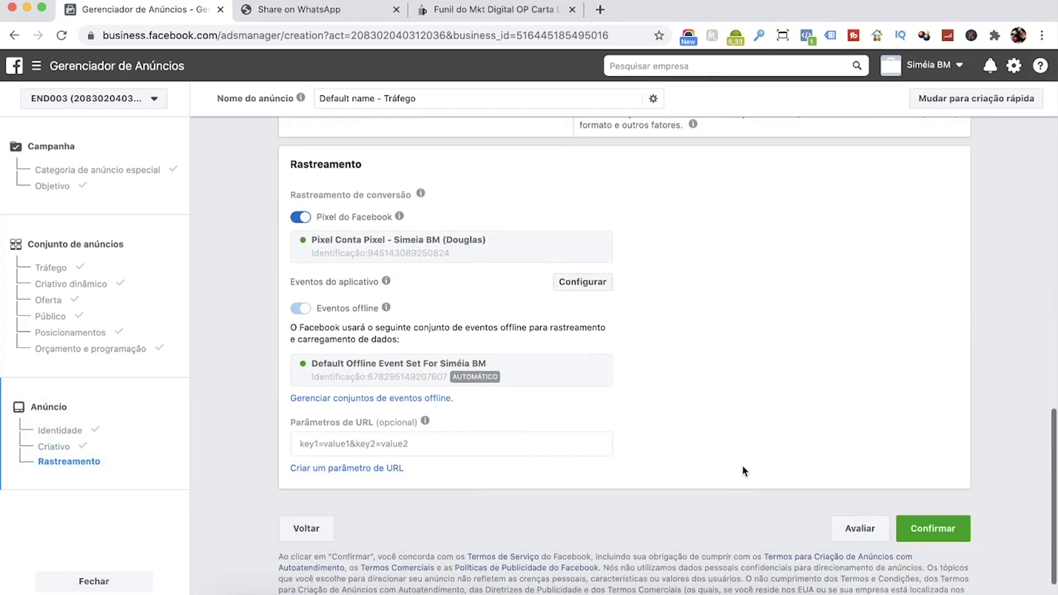
left_click(939, 529)
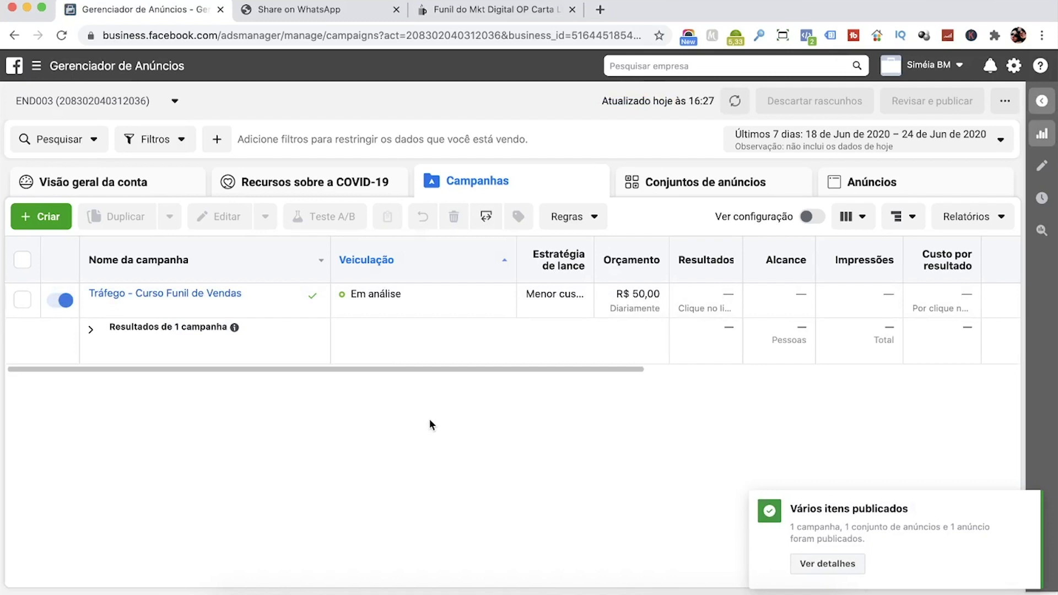
Dismiss the publishing notification and switch off the "Tráfego - Curso Funil de Vendas" campaign
left_click(1030, 505)
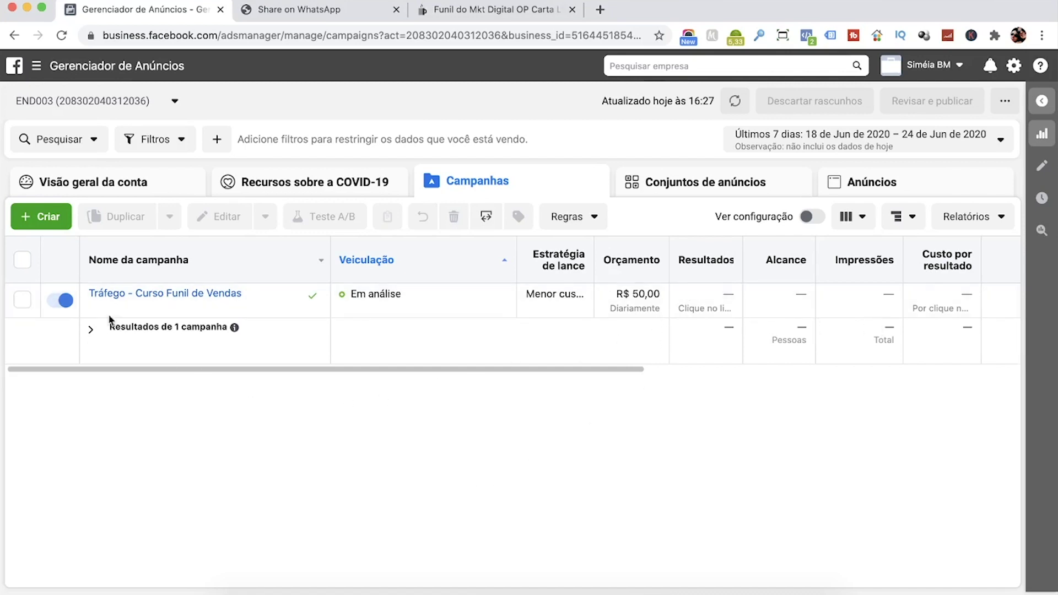
left_click(60, 300)
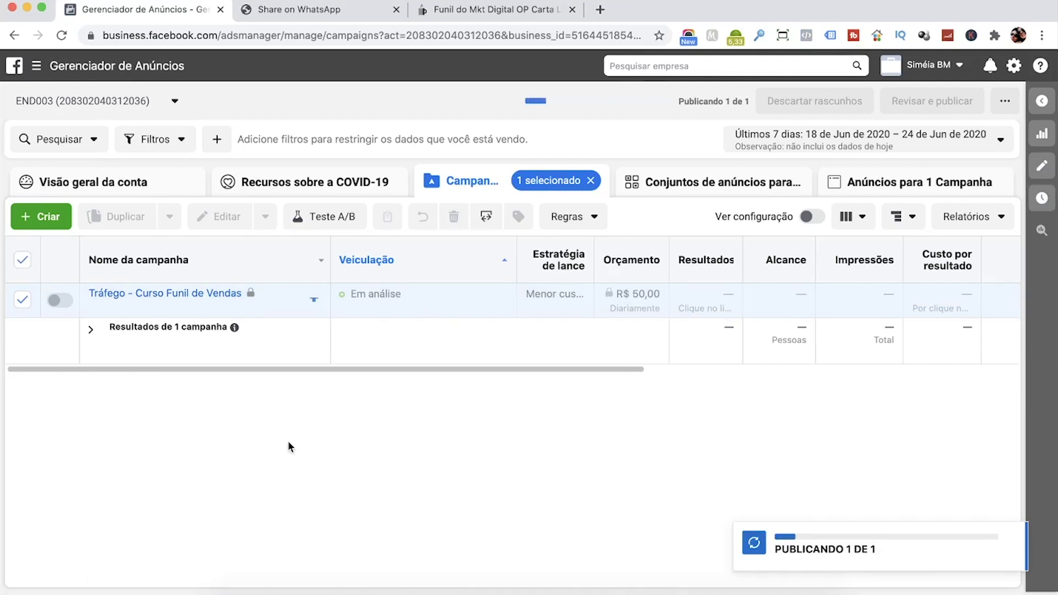